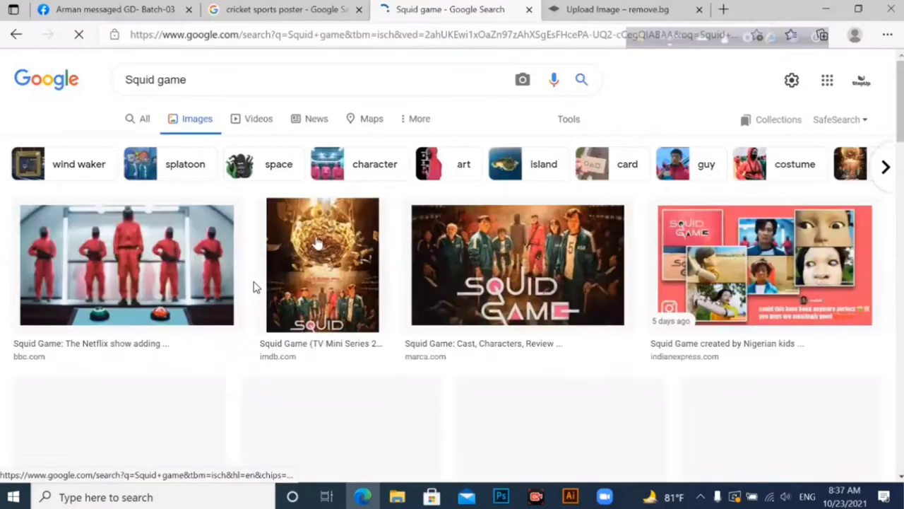
- Scroll the Squid Game results and preview The Hollywood Reporter photo of red-hooded guards
scroll(314, 240, down, 3)
scroll(315, 240, down, 5)
click(745, 234)
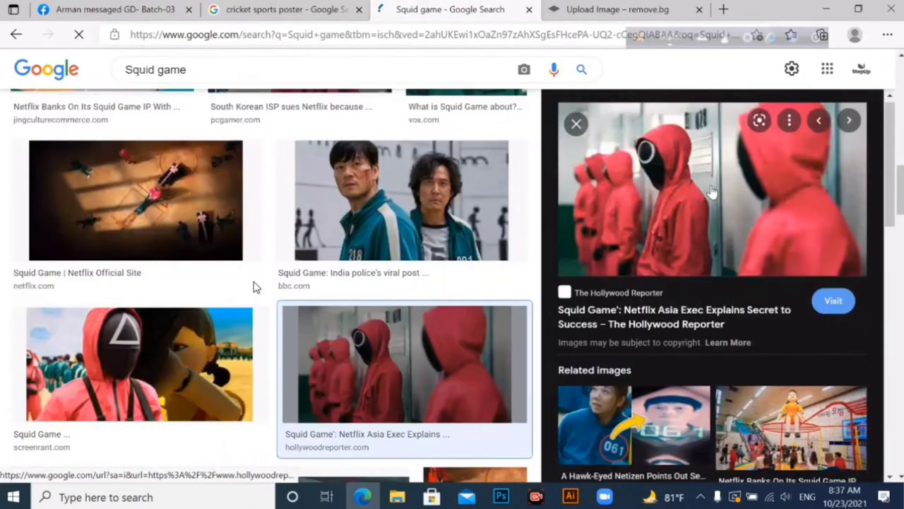
- Paste the guards photo into Untitled-2 and scale it to fill the whole canvas
key(alt+Tab)
key(ctrl+v)
key(ctrl+t)
drag(373, 322, 374, 418)
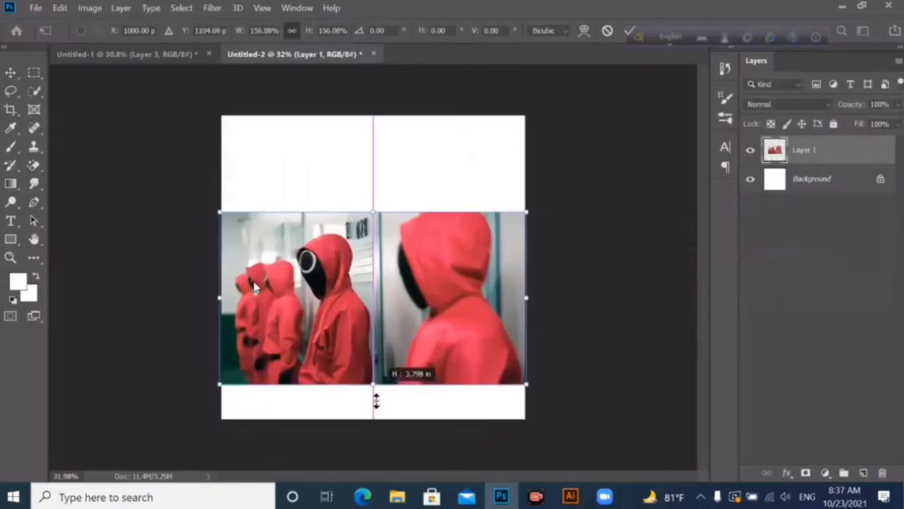
drag(373, 212, 403, 115)
key(Return)
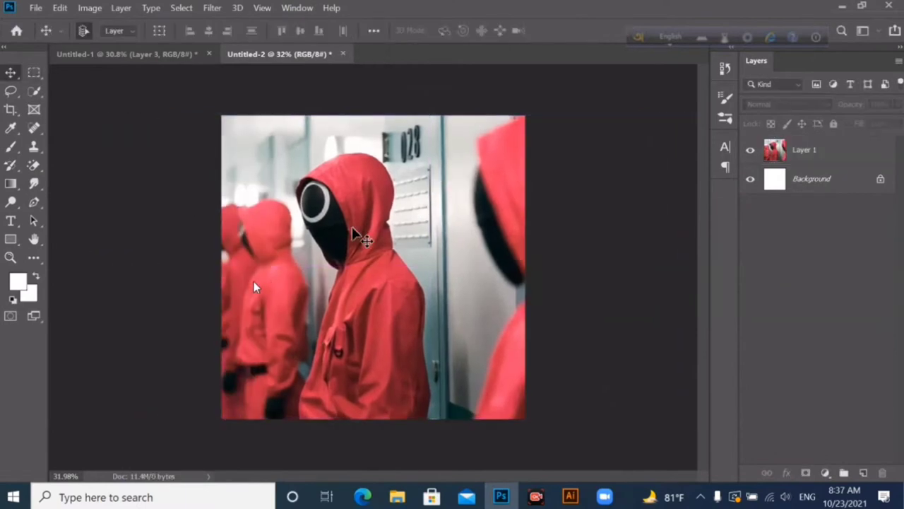
- Pick the Quick Selection tool on Layer 1 with a 167 px brush
right_click(33, 90)
click(92, 90)
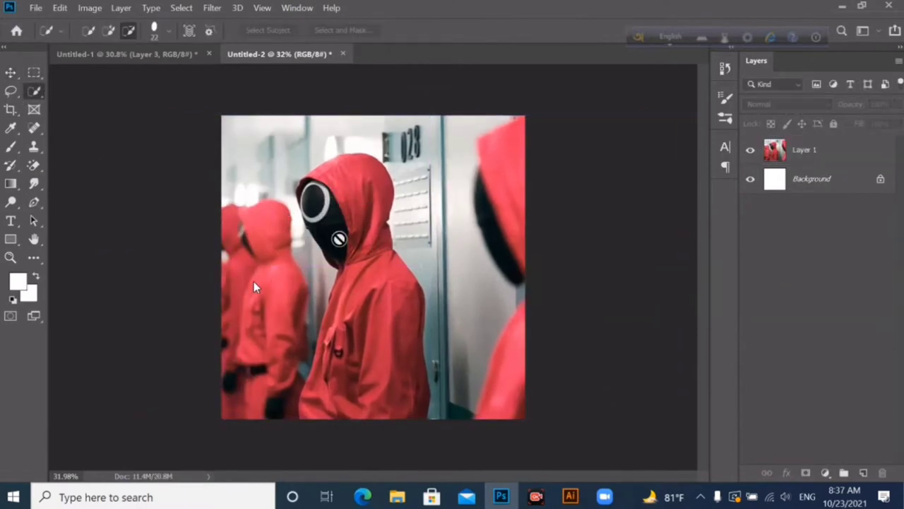
click(794, 155)
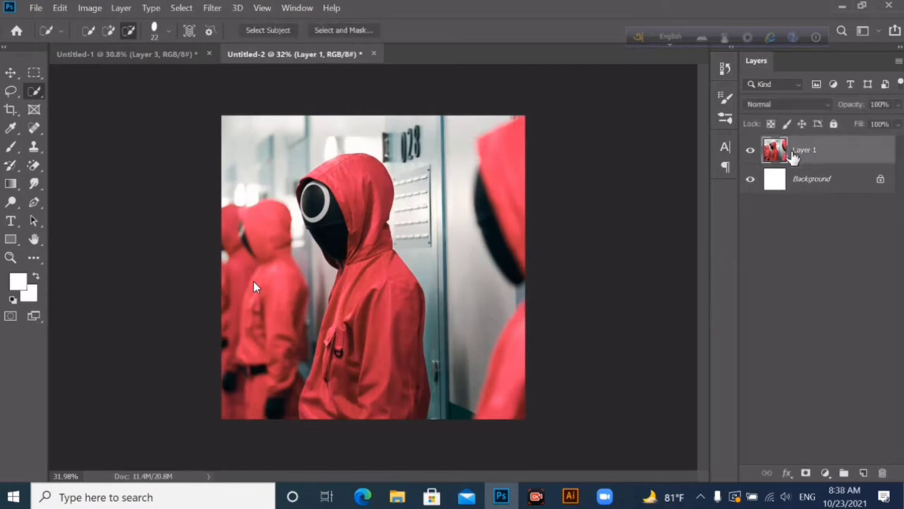
click(169, 33)
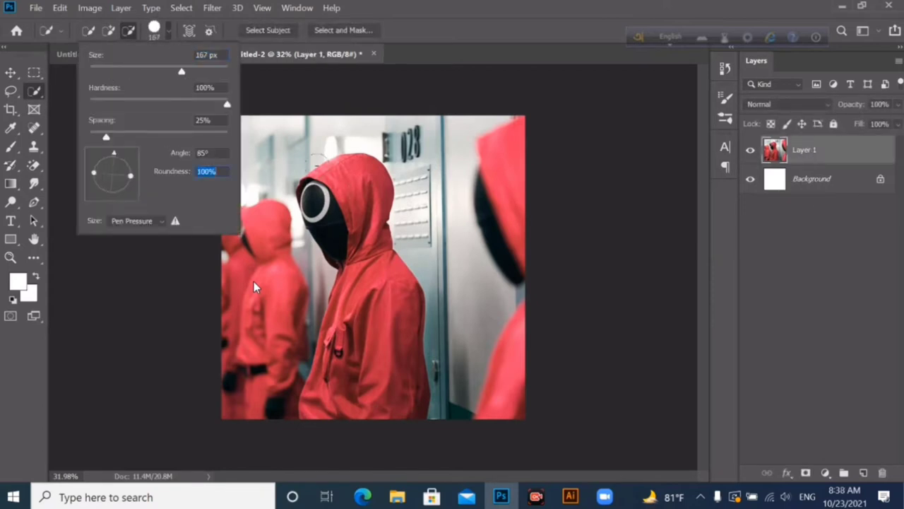
- Quick-select the central hooded guard, refining its edges zoomed in with a smaller brush
drag(321, 161, 364, 226)
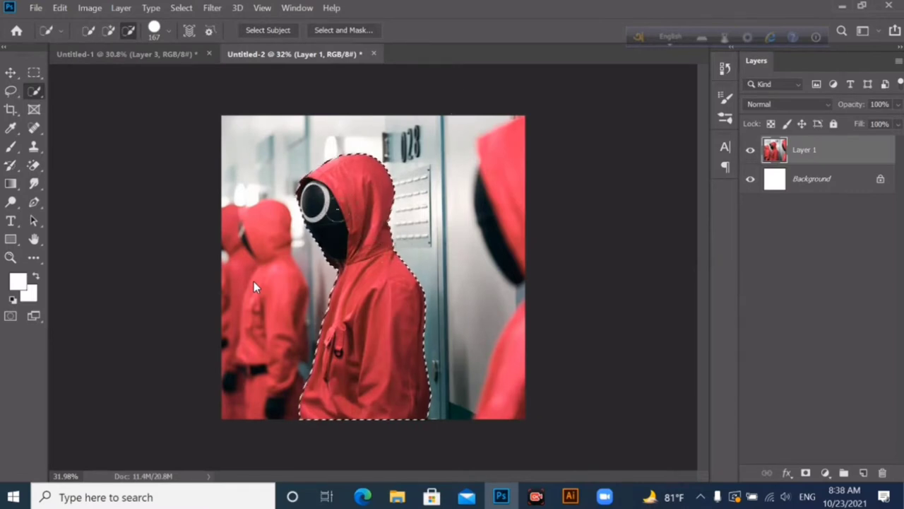
scroll(394, 414, up, 2)
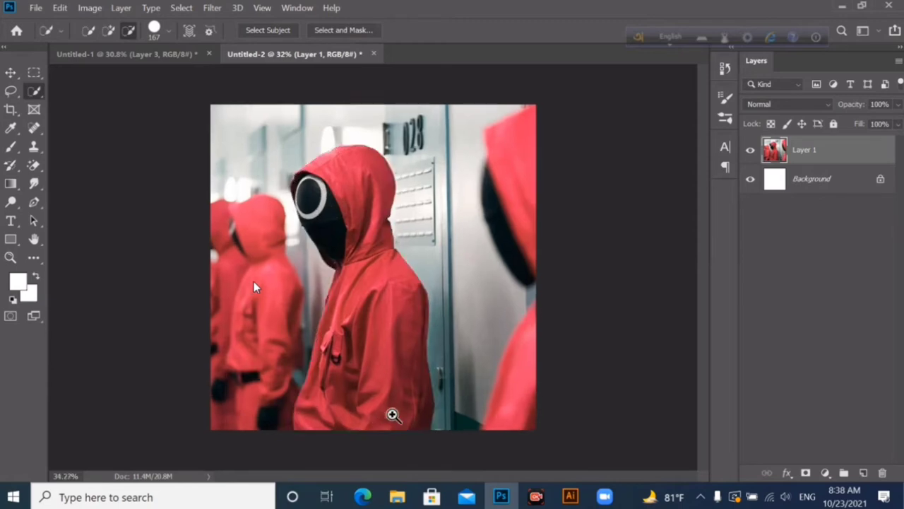
scroll(357, 402, up, 3)
scroll(377, 380, up, 3)
scroll(412, 283, up, 2)
scroll(412, 282, up, 3)
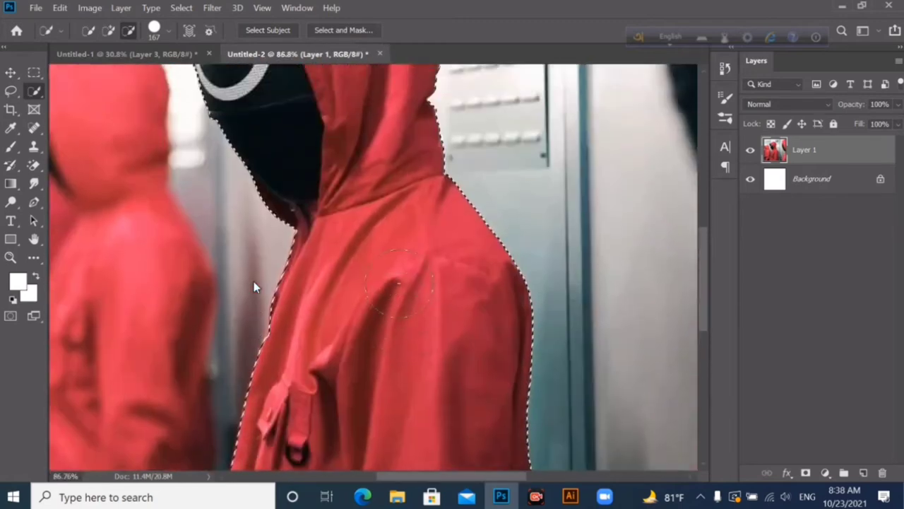
scroll(413, 283, up, 2)
scroll(282, 272, up, 2)
scroll(199, 296, up, 1)
scroll(328, 256, up, 2)
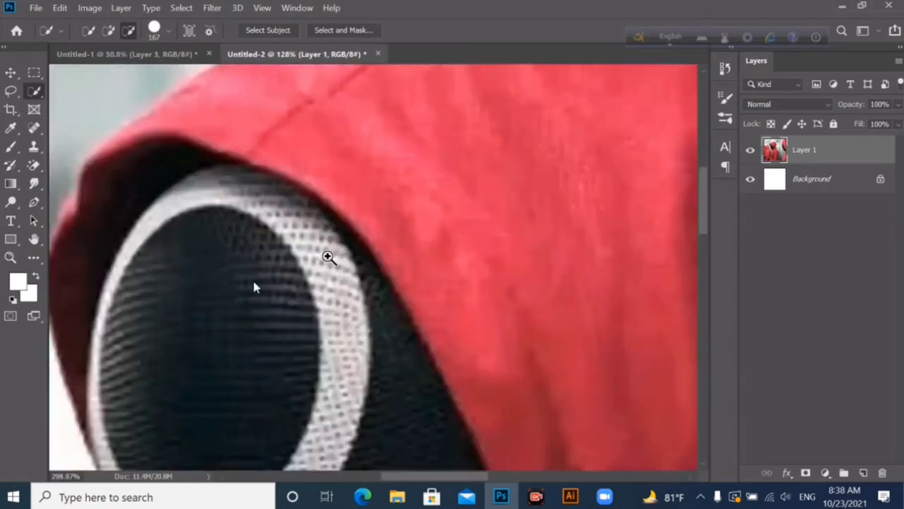
scroll(296, 250, up, 2)
scroll(297, 250, up, 2)
click(154, 30)
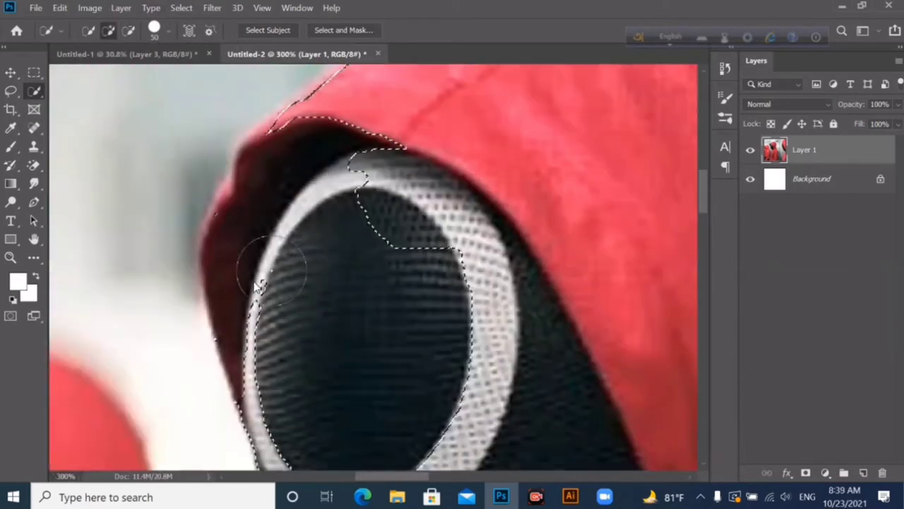
scroll(370, 247, down, 2)
scroll(355, 280, down, 5)
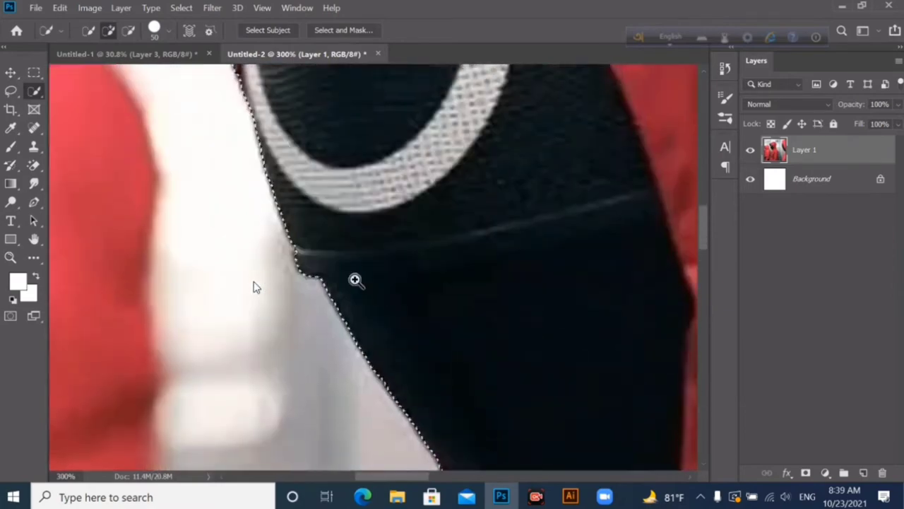
scroll(355, 280, down, 5)
scroll(352, 137, up, 5)
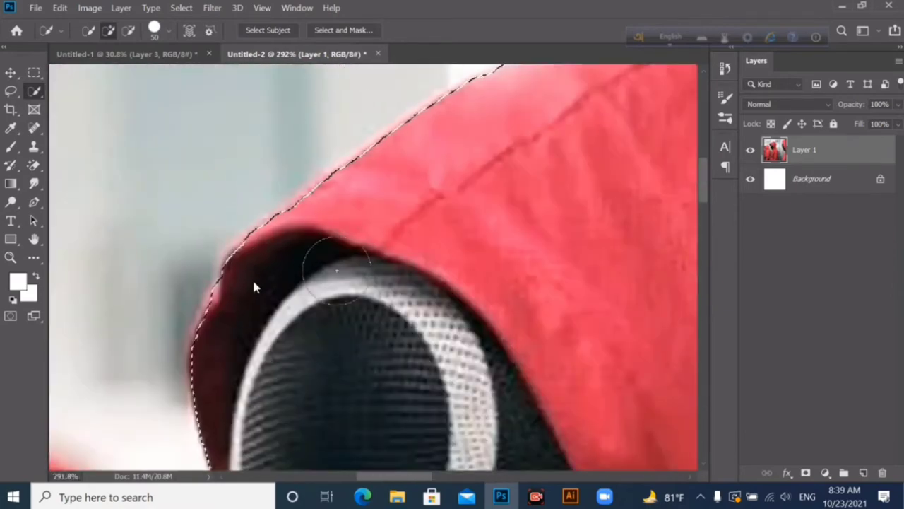
key(ctrl+0)
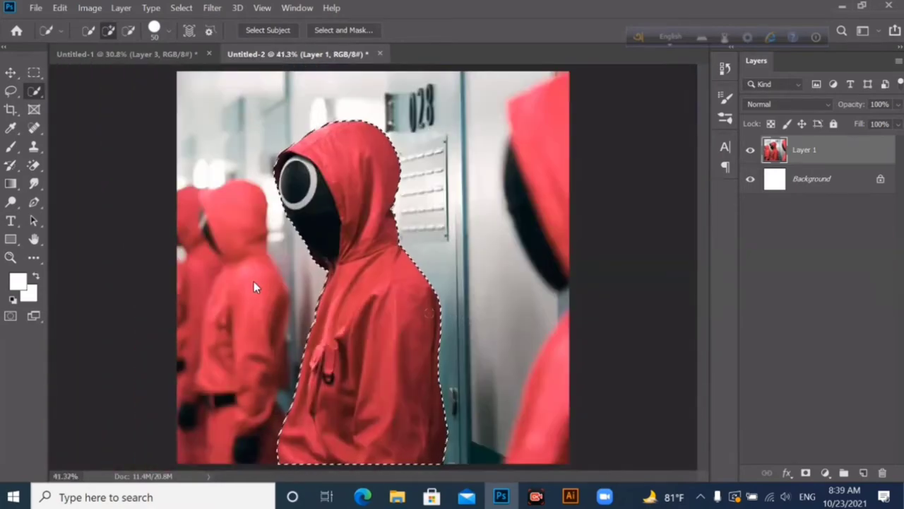
- Copy the guard onto Layer 2, delete Layer 1, and nudge the figure right
key(ctrl+j)
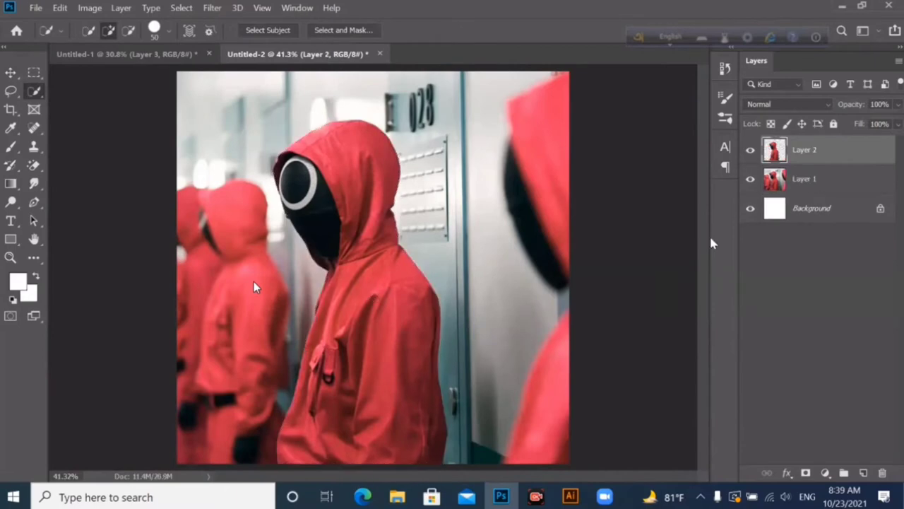
click(751, 179)
click(806, 179)
click(881, 472)
scroll(338, 343, down, 2)
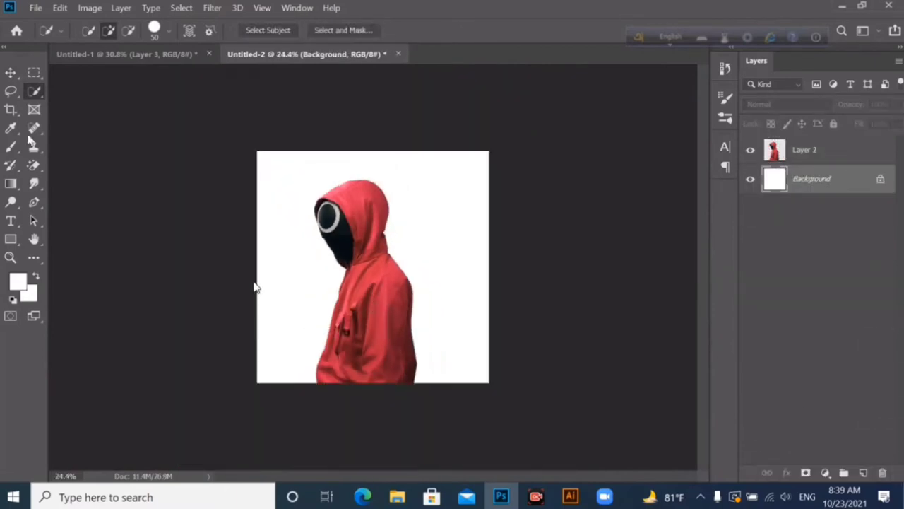
key(v)
drag(375, 283, 390, 317)
- Deselect the guard layer and search Google Images for 'texture'
click(240, 329)
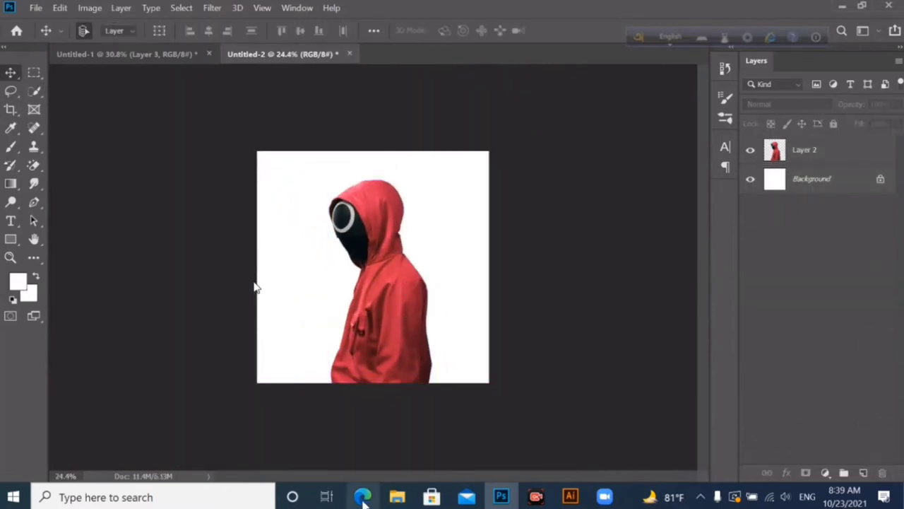
key(alt+Tab)
text(t)
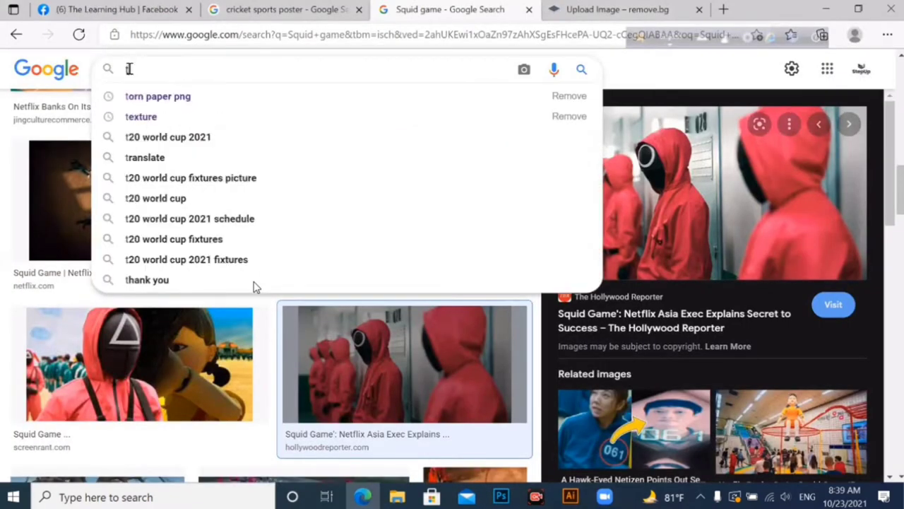
text(exture)
key(Return)
- Browse the texture results and preview a dark black texture image
scroll(330, 225, down, 2)
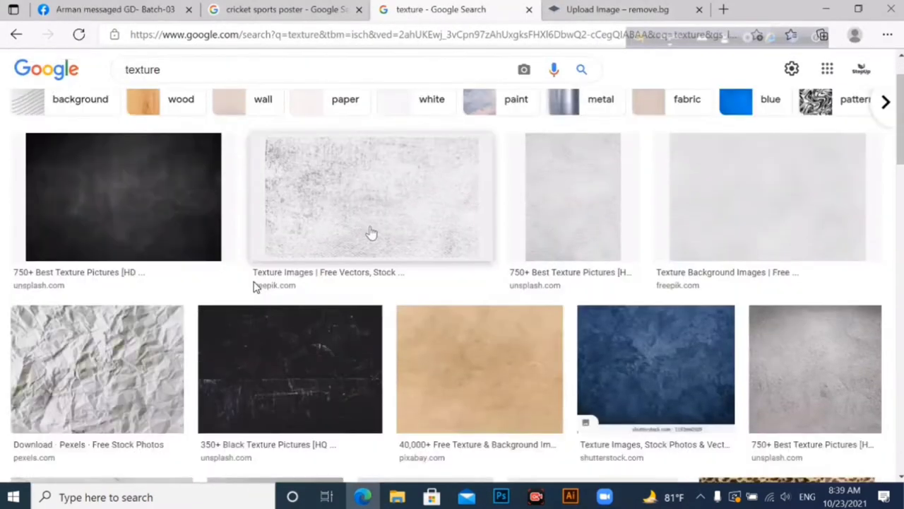
scroll(401, 235, down, 4)
scroll(403, 226, down, 4)
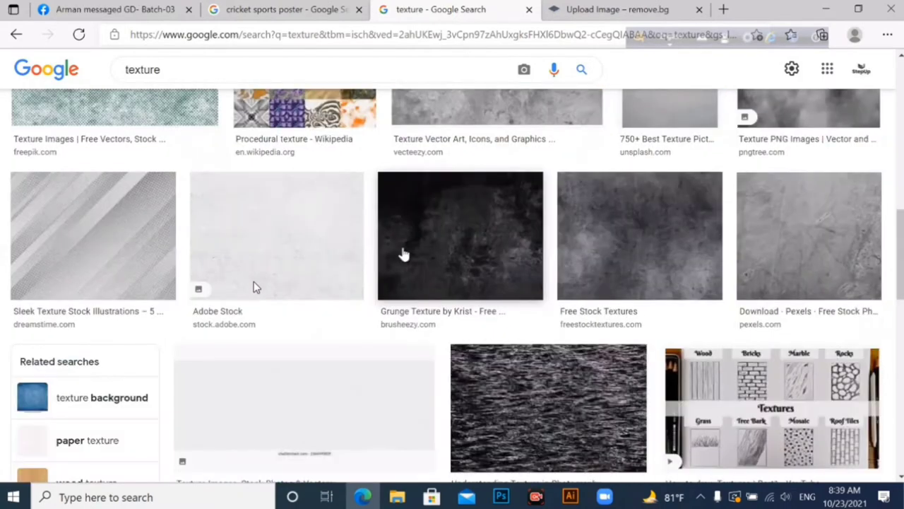
scroll(403, 255, down, 4)
scroll(412, 261, down, 4)
scroll(627, 240, down, 5)
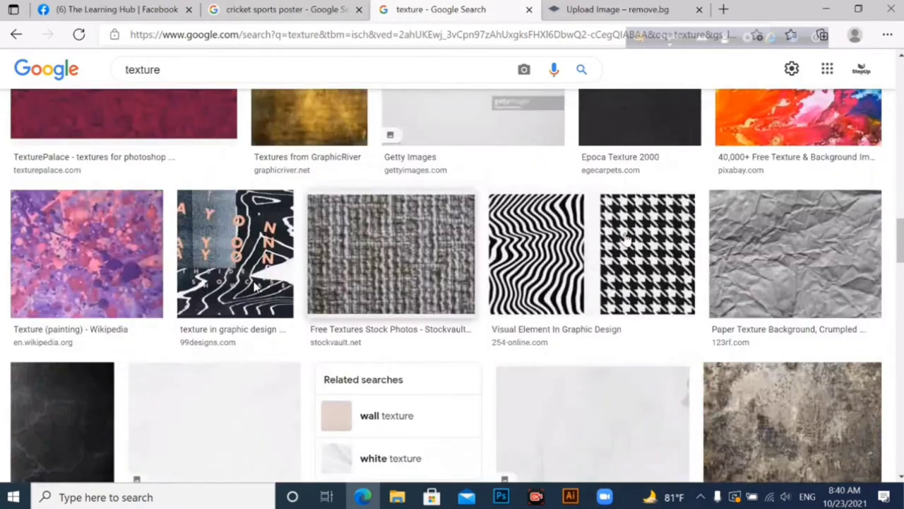
scroll(627, 240, down, 5)
scroll(608, 275, down, 5)
scroll(548, 258, up, 10)
scroll(256, 288, down, 1)
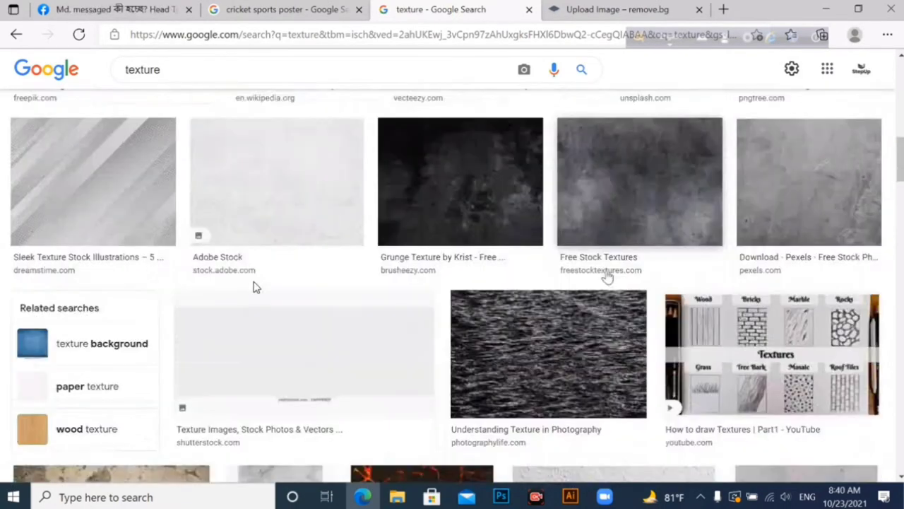
scroll(256, 288, up, 5)
scroll(257, 288, down, 1)
click(257, 286)
scroll(678, 254, down, 4)
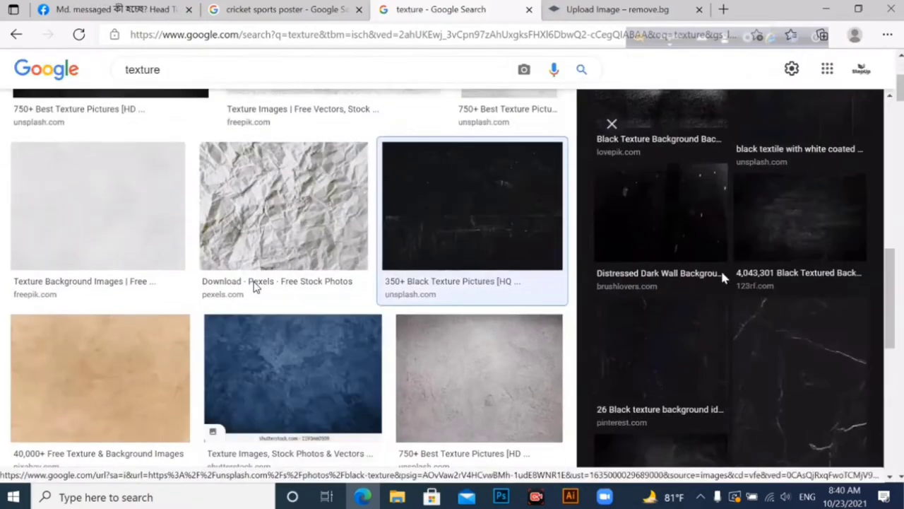
click(720, 269)
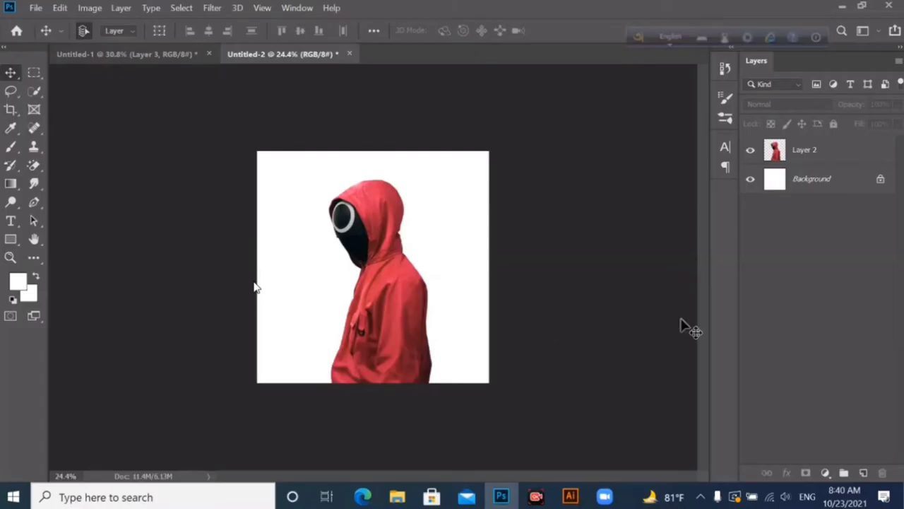
- Drag the black texture into the poster as Layer 3 and stretch it over the canvas
mouse_move(683, 323)
mouse_down()
mouse_move(383, 295)
mouse_move(491, 266)
mouse_up()
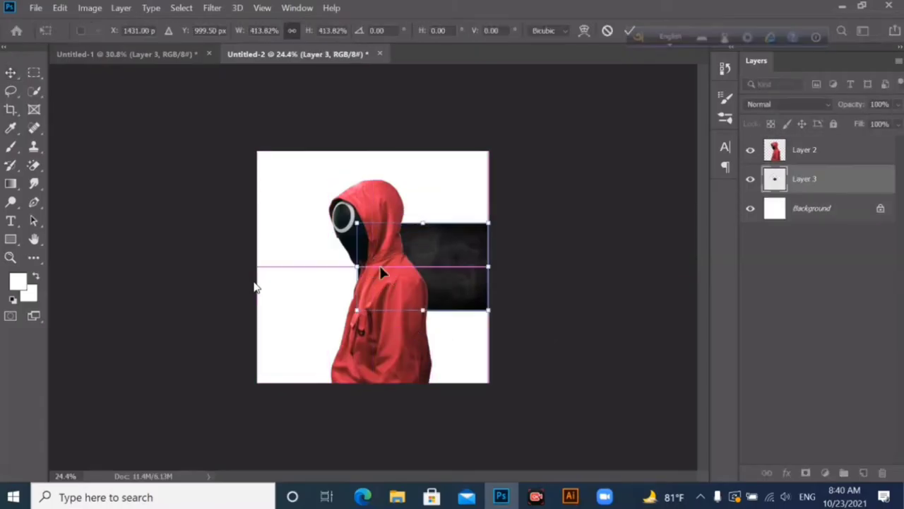
mouse_move(357, 266)
mouse_down()
mouse_move(262, 264)
mouse_move(373, 381)
mouse_up()
drag(376, 173, 373, 151)
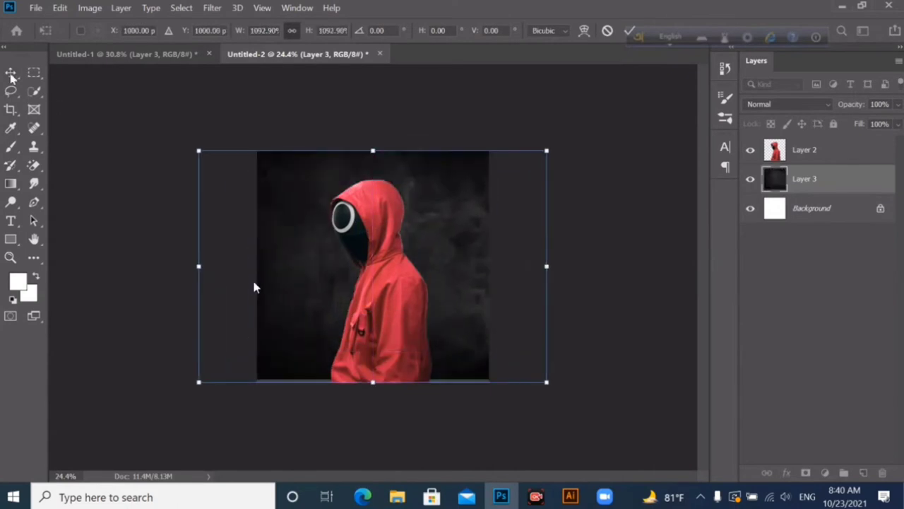
key(Return)
- Select the guard layer and commit a free transform on it
scroll(381, 242, up, 5)
scroll(382, 241, down, 6)
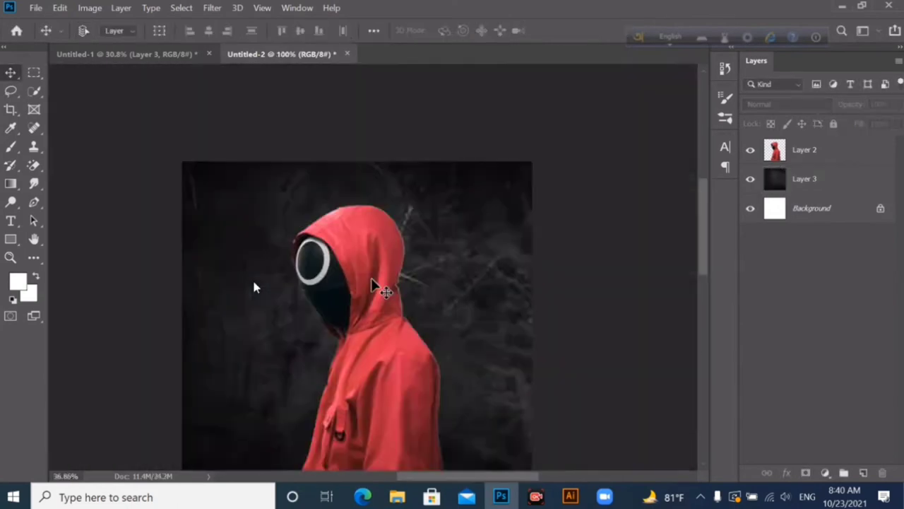
click(375, 233)
key(ctrl+t)
key(Return)
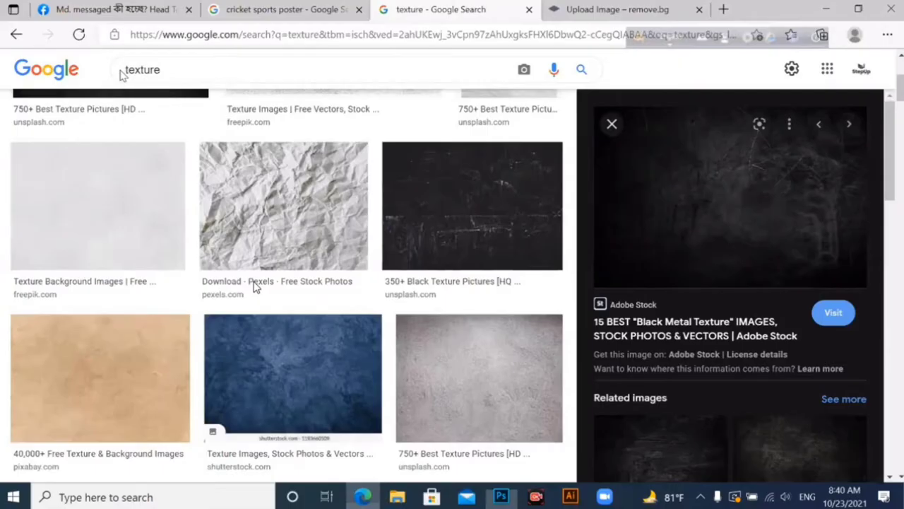
- Search Google Images for Squid Game wallpaper and browse the results
text(squid)
click(192, 137)
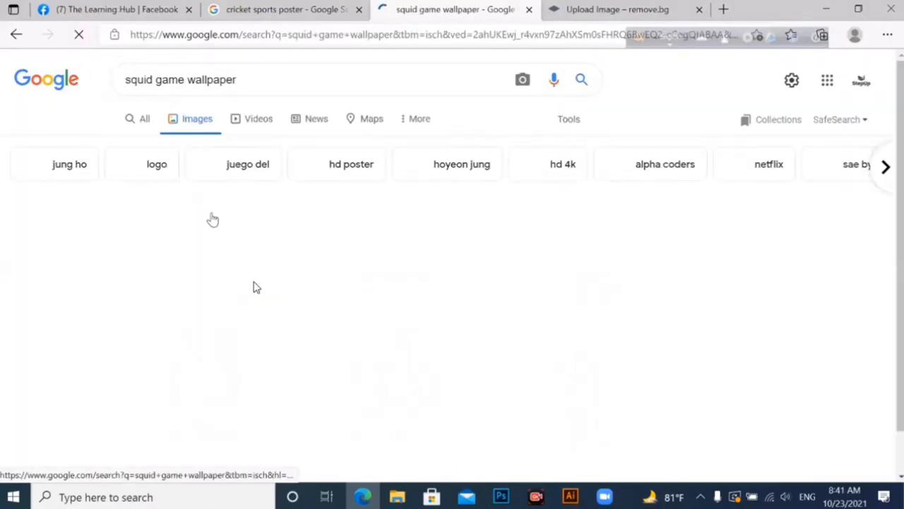
scroll(540, 288, down, 1)
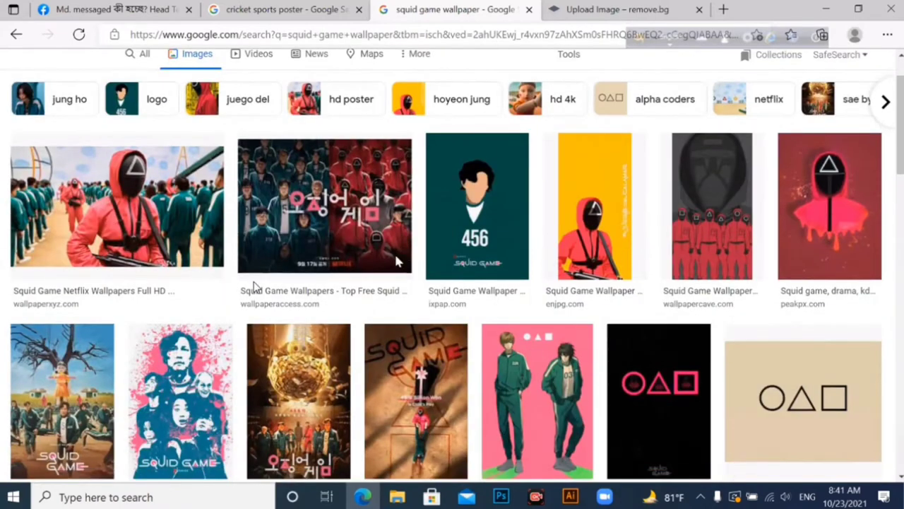
scroll(254, 286, down, 2)
scroll(254, 286, down, 3)
scroll(254, 286, down, 5)
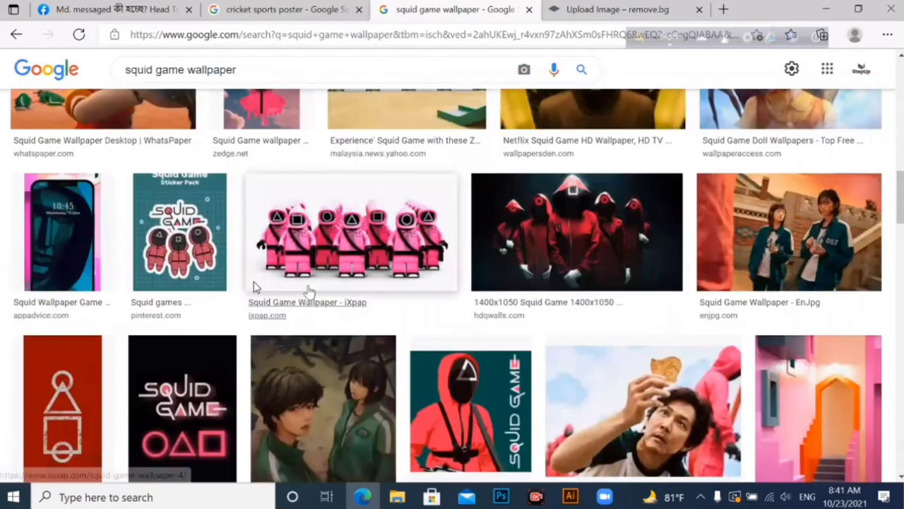
scroll(333, 276, down, 3)
scroll(340, 272, down, 2)
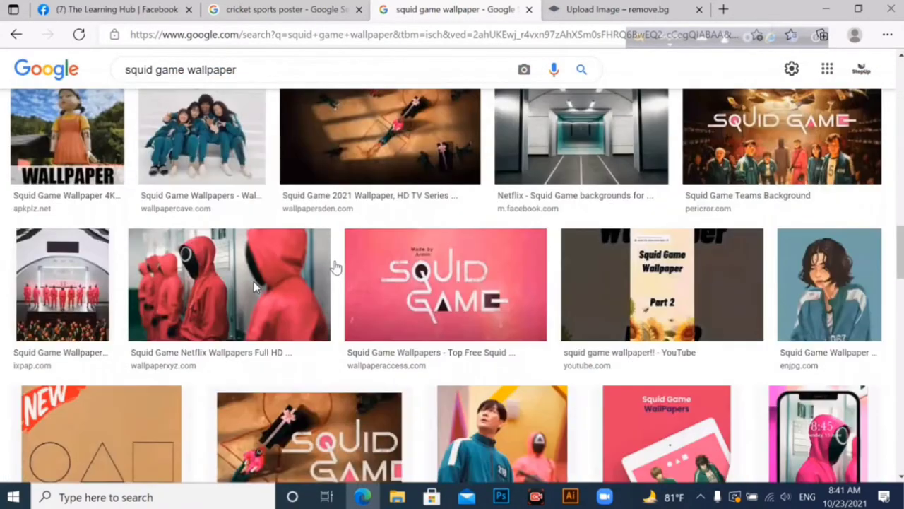
scroll(340, 273, down, 2)
scroll(255, 286, down, 1)
scroll(255, 286, down, 3)
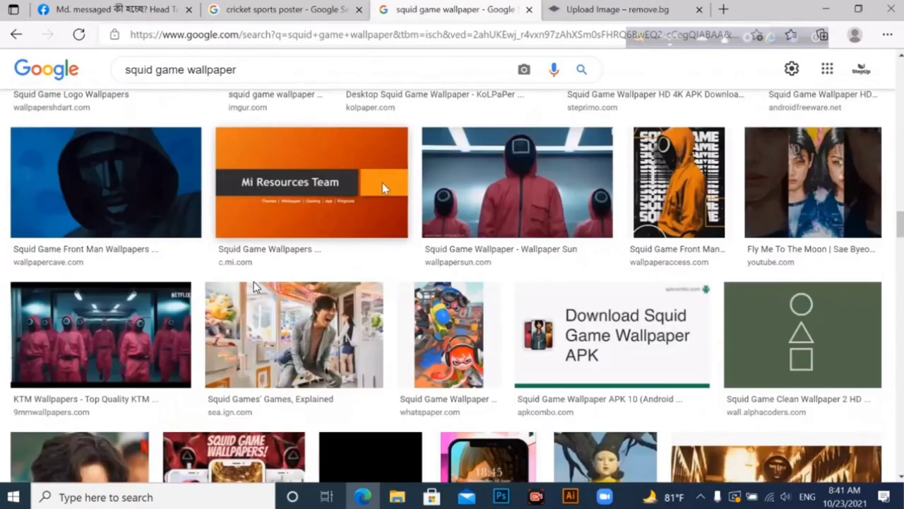
scroll(220, 80, down, 1)
- Change the search to 'squid game logo png' and preview the logo results
double_click(258, 71)
text(logo png)
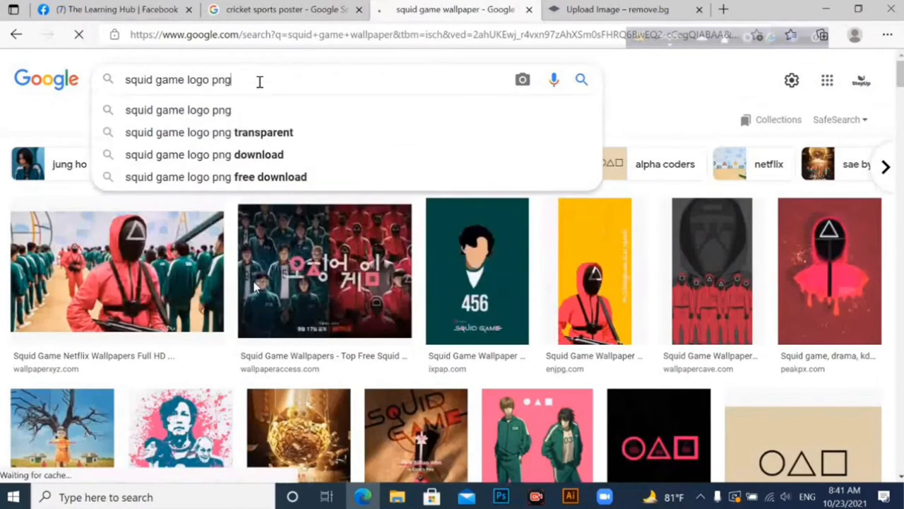
key(Return)
click(141, 255)
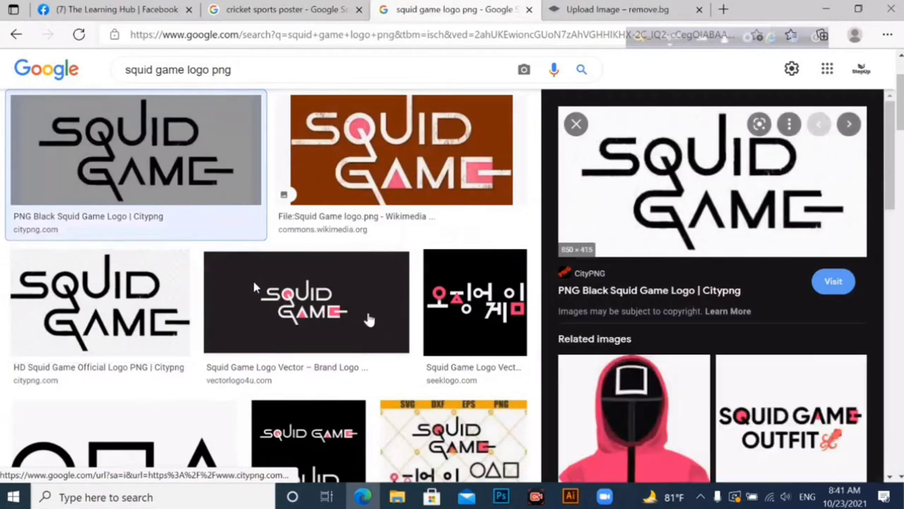
click(369, 316)
scroll(256, 287, down, 1)
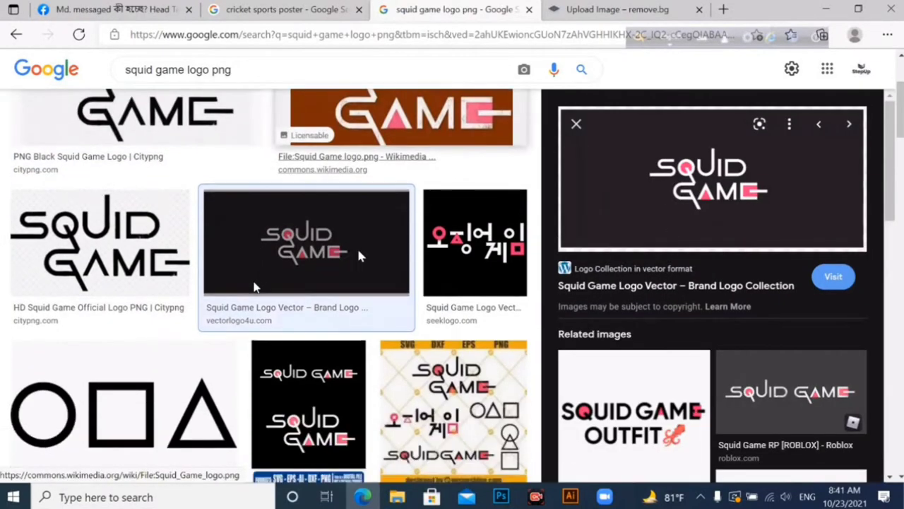
scroll(256, 286, down, 3)
scroll(256, 286, down, 4)
scroll(350, 281, down, 5)
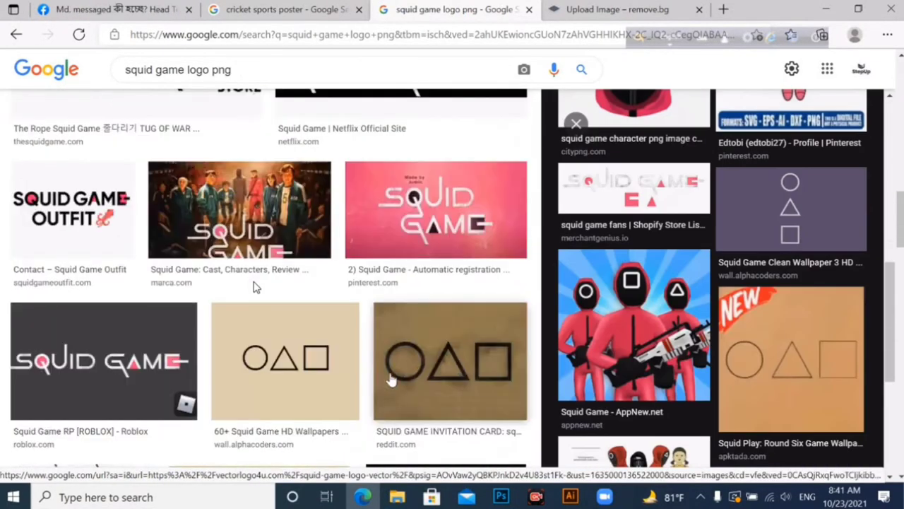
- Copy the invitation card into the poster, then discard the resulting black rectangle layer
click(446, 359)
right_click(737, 187)
click(537, 283)
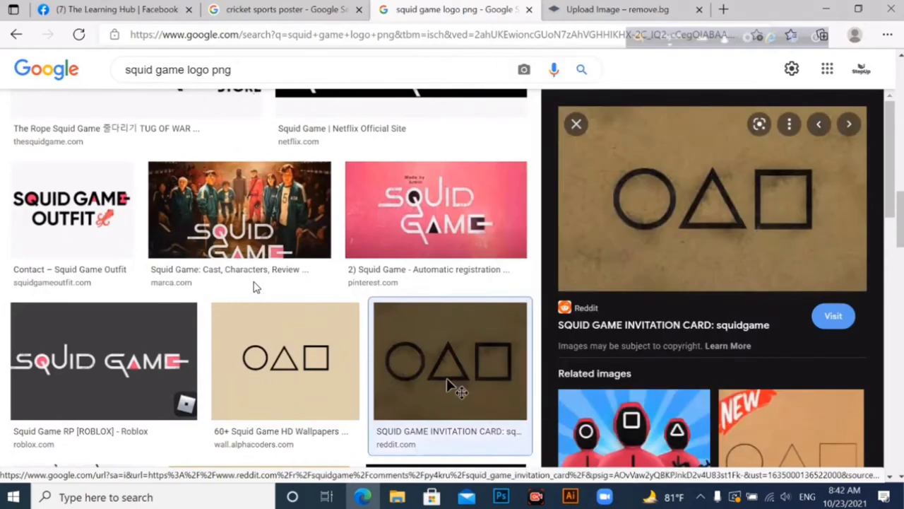
key(ctrl+v)
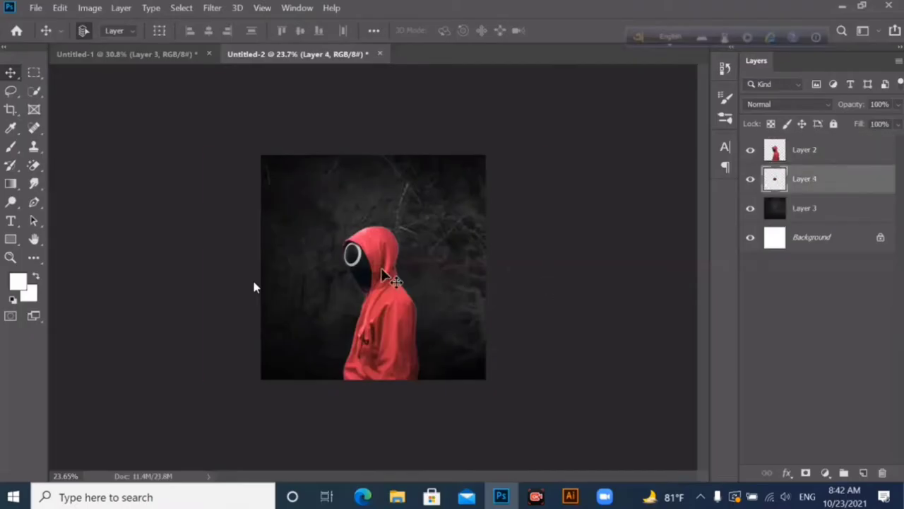
key(ctrl+t)
drag(396, 281, 463, 276)
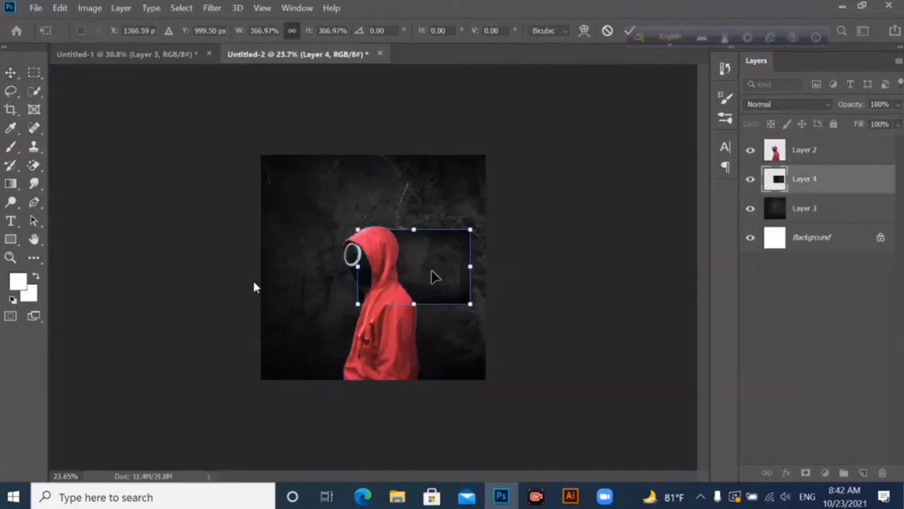
key(Escape)
drag(804, 179, 881, 472)
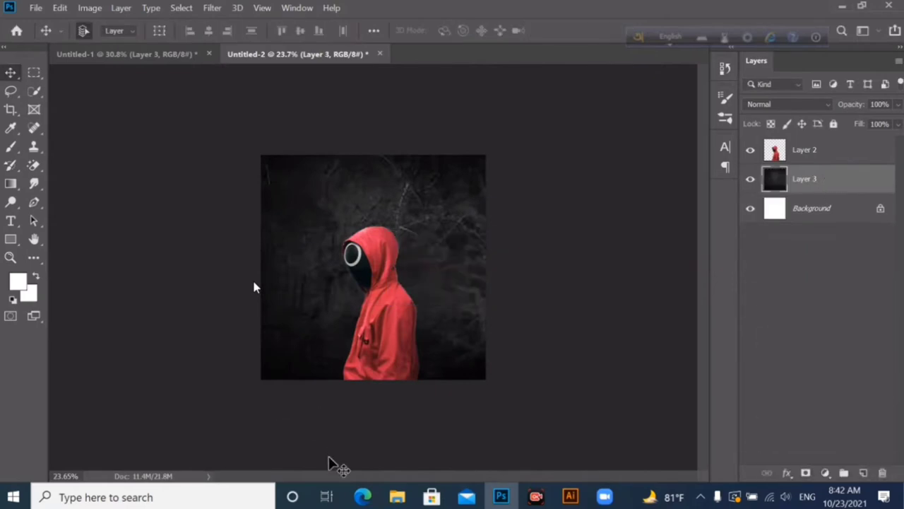
- Copy the circle-triangle-square invitation card image again and return to the poster
key(alt+Tab)
right_click(439, 353)
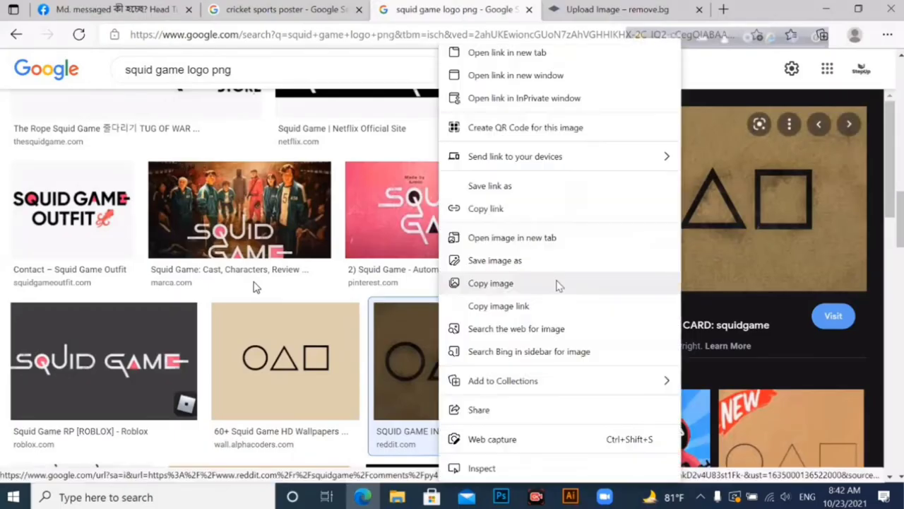
click(494, 260)
key(Escape)
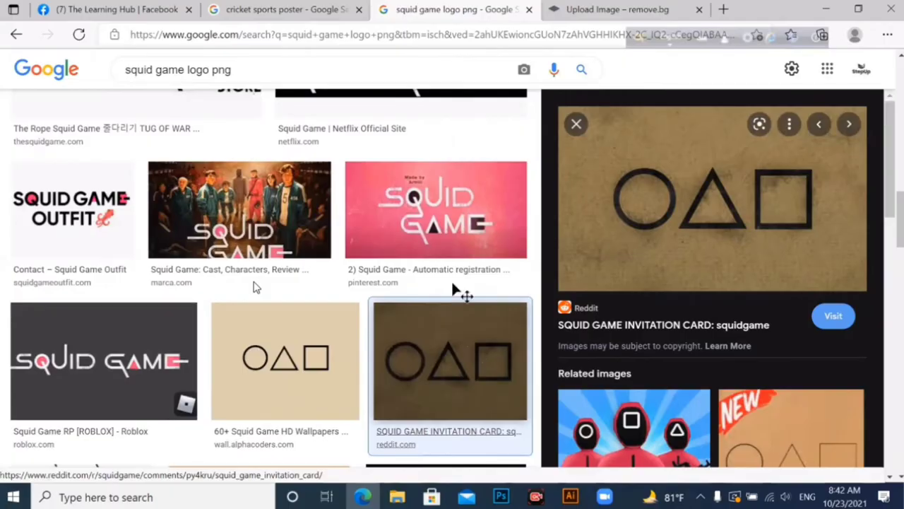
key(alt+Tab)
- Set the card layer to Divide, move it to the poster top, and widen it to ~105%
click(785, 103)
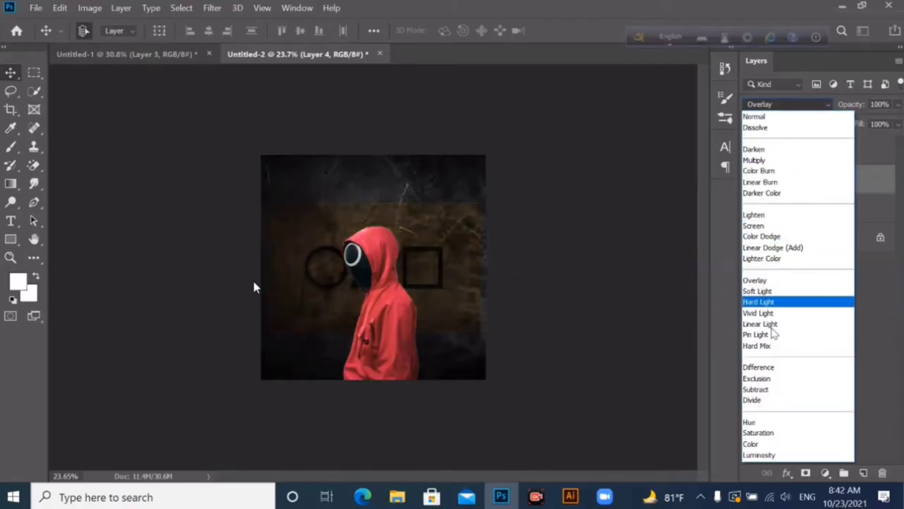
click(762, 400)
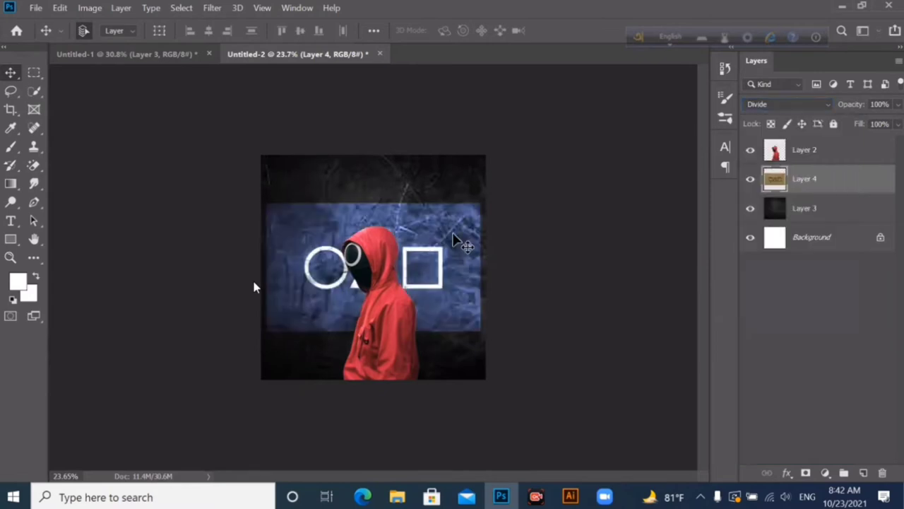
drag(456, 240, 455, 190)
key(ctrl+t)
drag(481, 219, 484, 219)
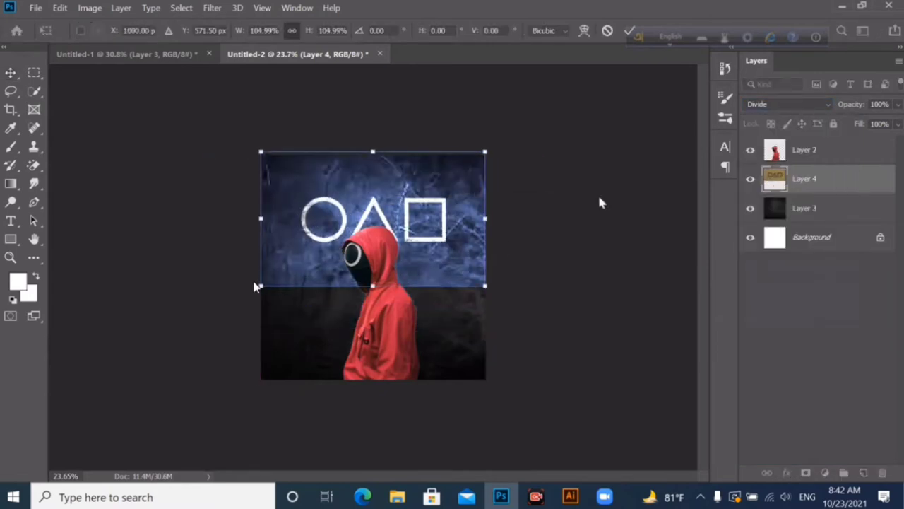
key(Return)
key(ctrl+plus)
key(ctrl+plus)
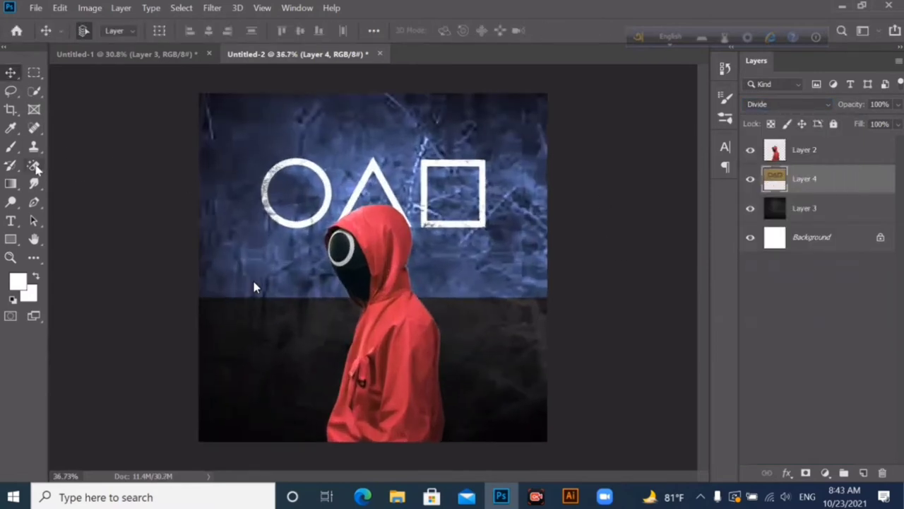
right_click(35, 167)
- Erase the card band's lower edge with a 448 px eraser so it fades into the texture
click(75, 162)
click(100, 31)
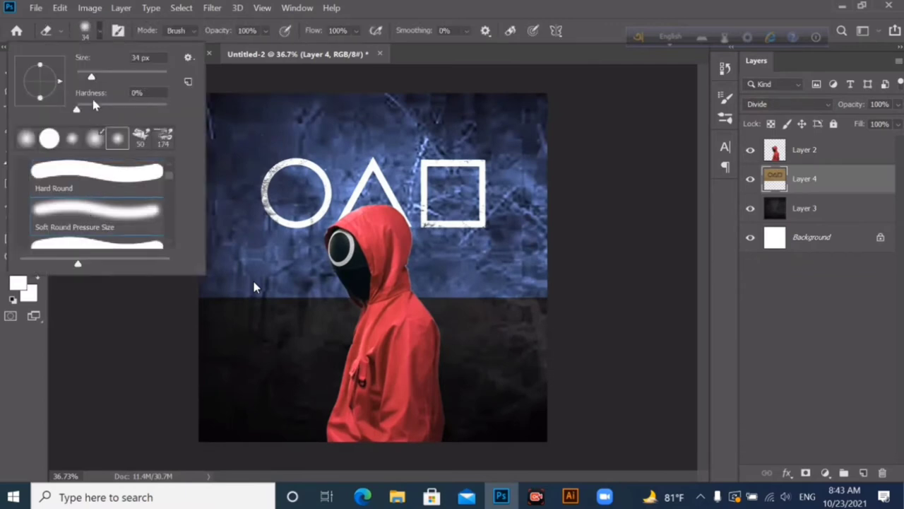
drag(147, 76, 152, 76)
drag(212, 286, 537, 297)
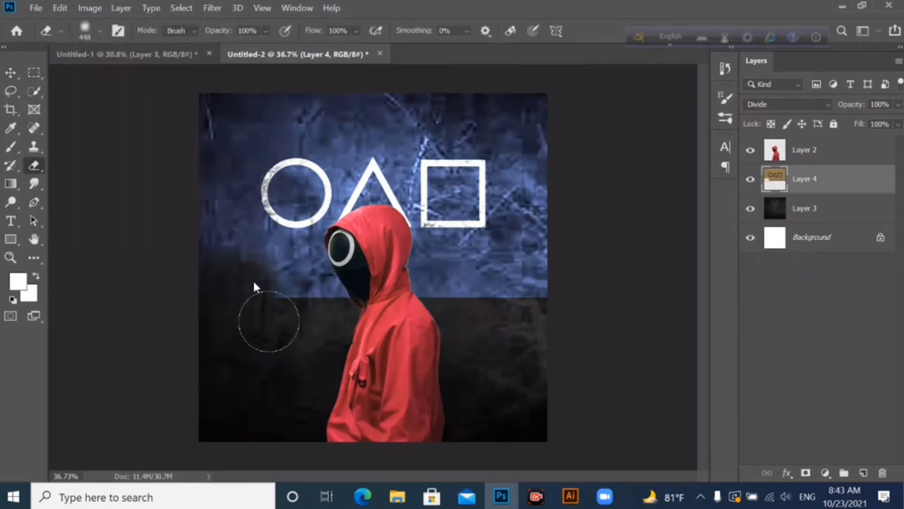
click(101, 31)
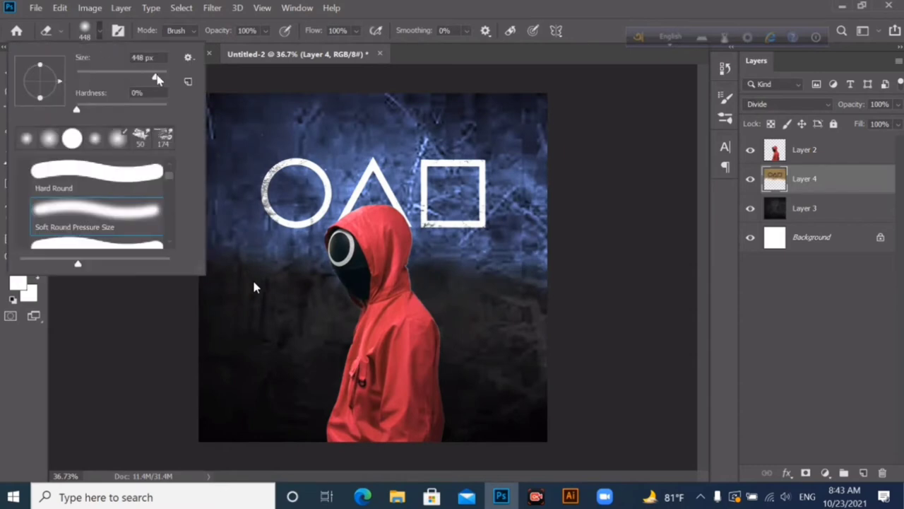
drag(316, 313, 521, 335)
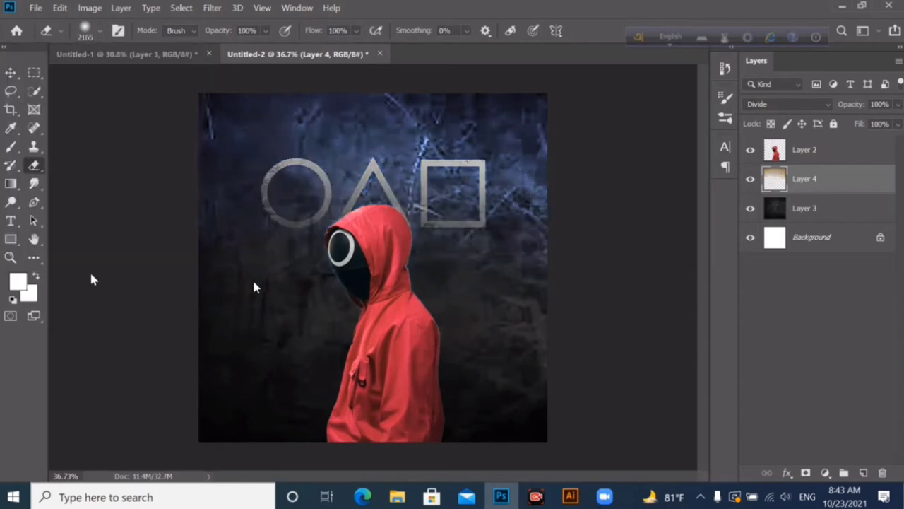
key(ctrl+z)
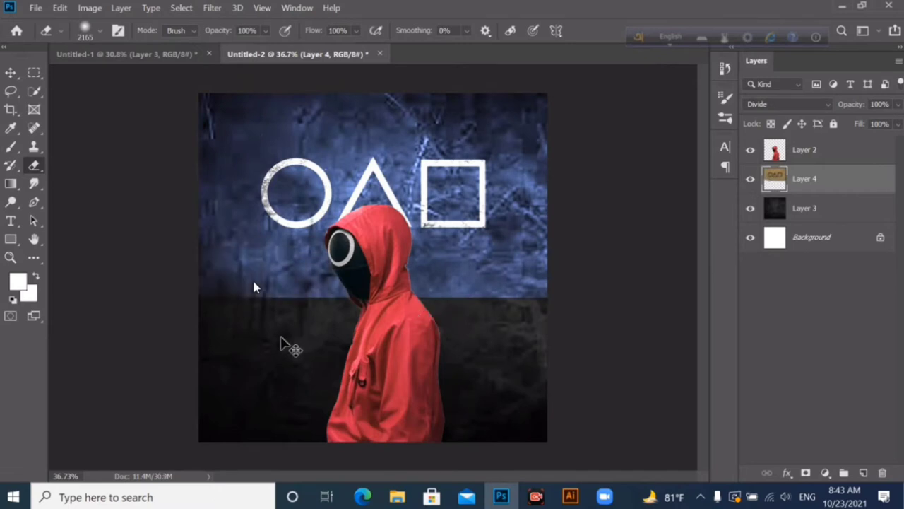
mouse_move(280, 345)
mouse_down()
mouse_move(529, 358)
mouse_move(363, 358)
mouse_up()
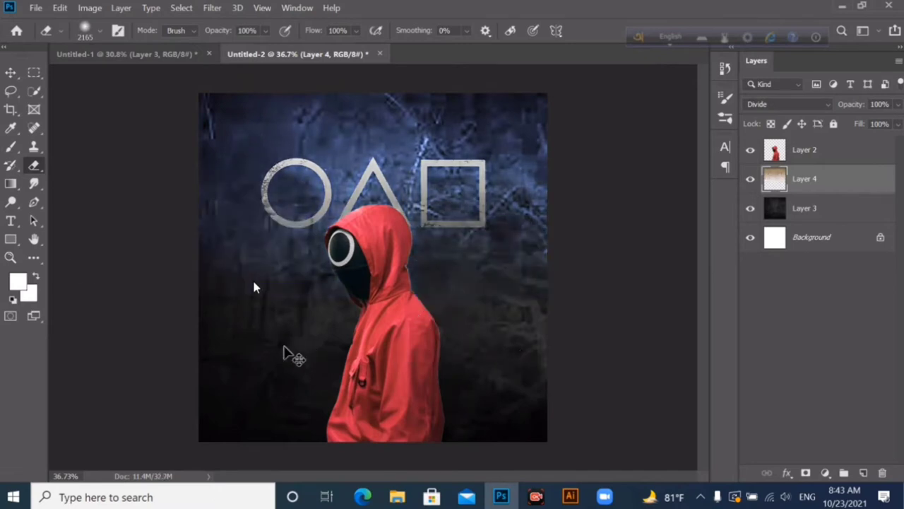
- Move the card layer slightly down and deselect it
key(v)
key(ctrl+minus)
drag(390, 175, 391, 196)
click(552, 261)
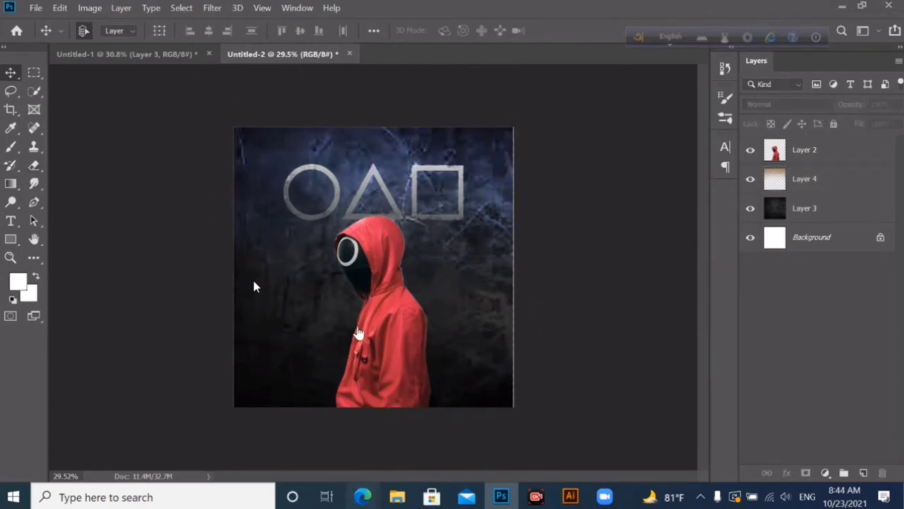
- Preview the Squid Game logo on a dark background and copy the image
scroll(717, 257, down, 2)
scroll(717, 256, down, 5)
scroll(627, 228, down, 3)
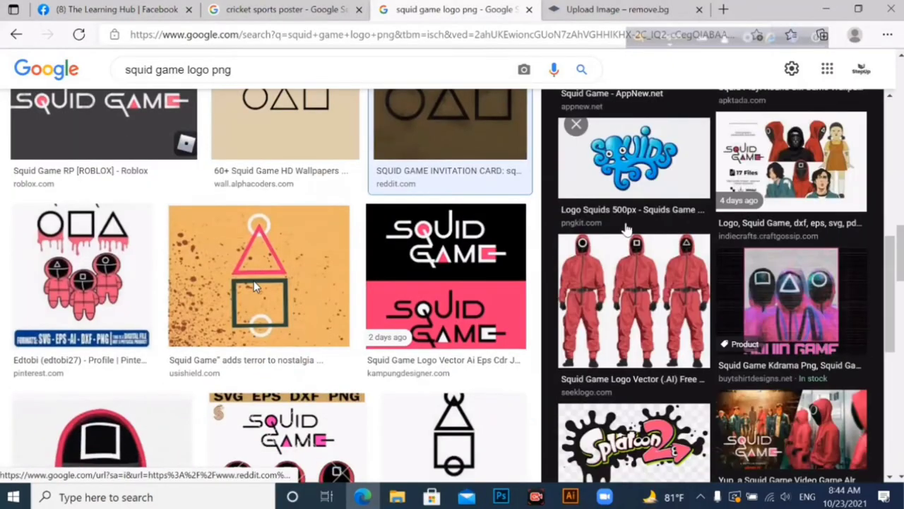
scroll(255, 286, up, 5)
scroll(255, 286, up, 3)
click(254, 287)
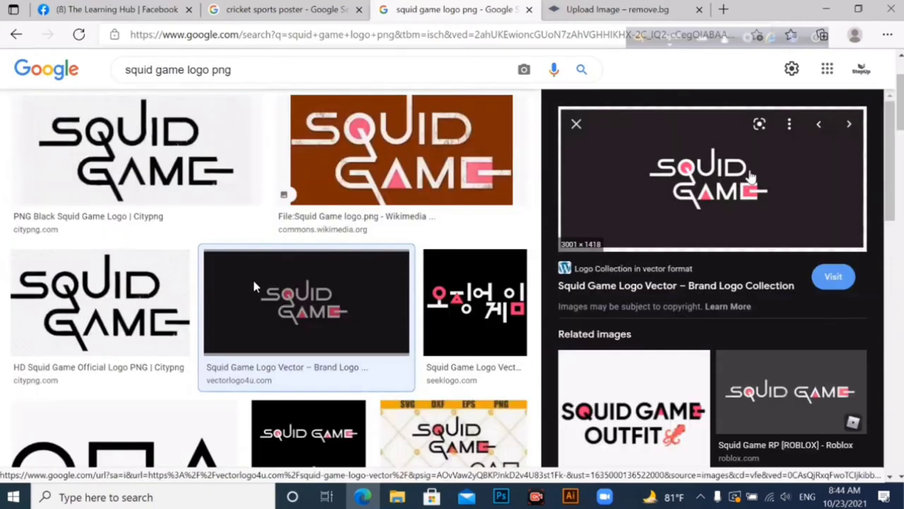
right_click(753, 180)
click(555, 283)
- Paste the logo into the poster as Layer 5 and move it to the lower half
click(501, 497)
key(ctrl+v)
drag(367, 408, 383, 292)
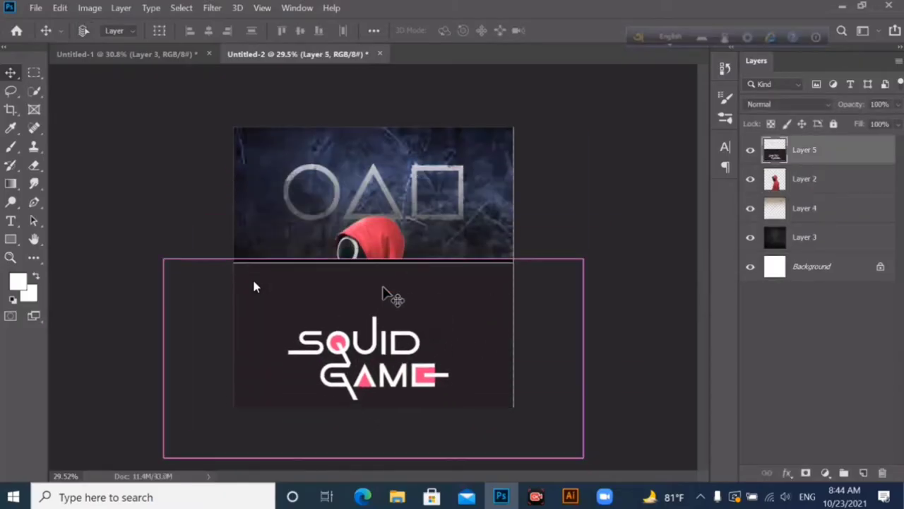
- Scale the SQUID GAME logo layer to about 77% and set its blend mode to Screen
key(ctrl+t)
drag(584, 259, 543, 283)
click(788, 104)
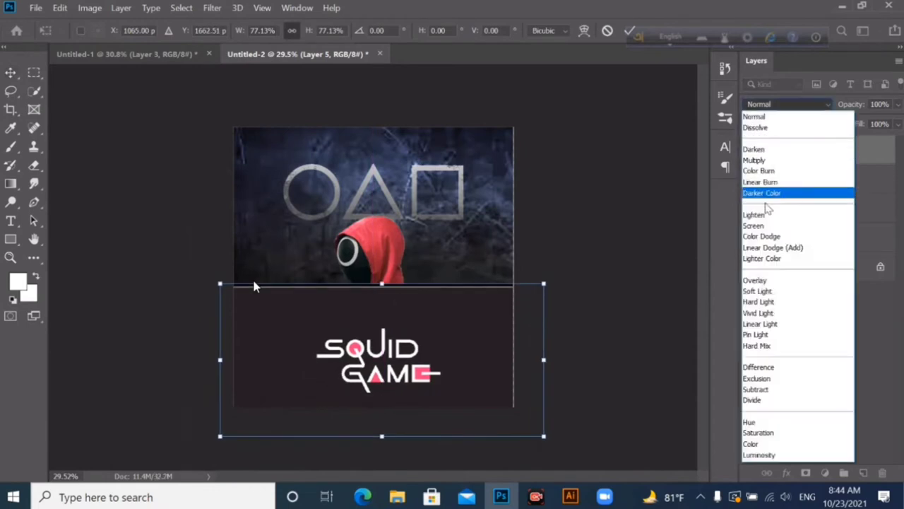
click(759, 225)
key(Return)
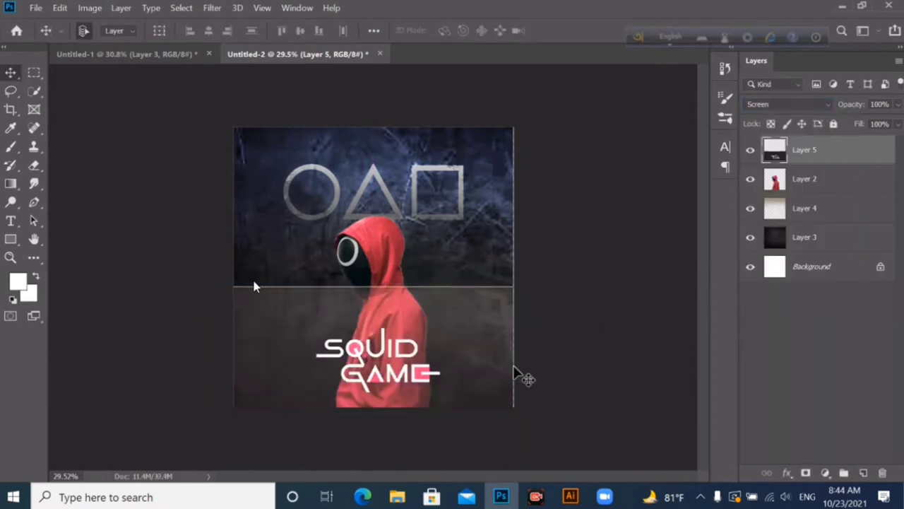
- Erase the logo's grey backing around the hood, lower left and right
right_click(33, 165)
click(78, 163)
mouse_move(255, 339)
mouse_down()
mouse_move(353, 288)
mouse_move(440, 295)
mouse_move(240, 290)
mouse_up()
click(84, 30)
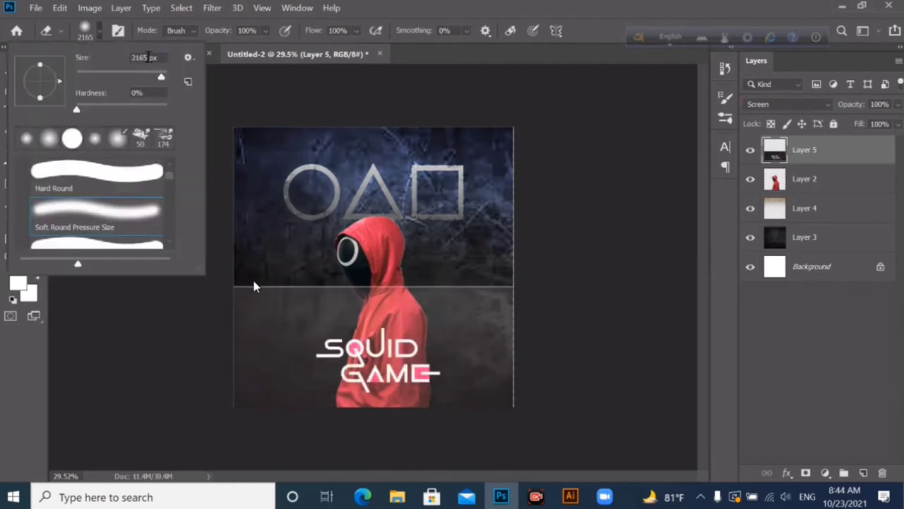
click(272, 272)
drag(262, 268, 262, 261)
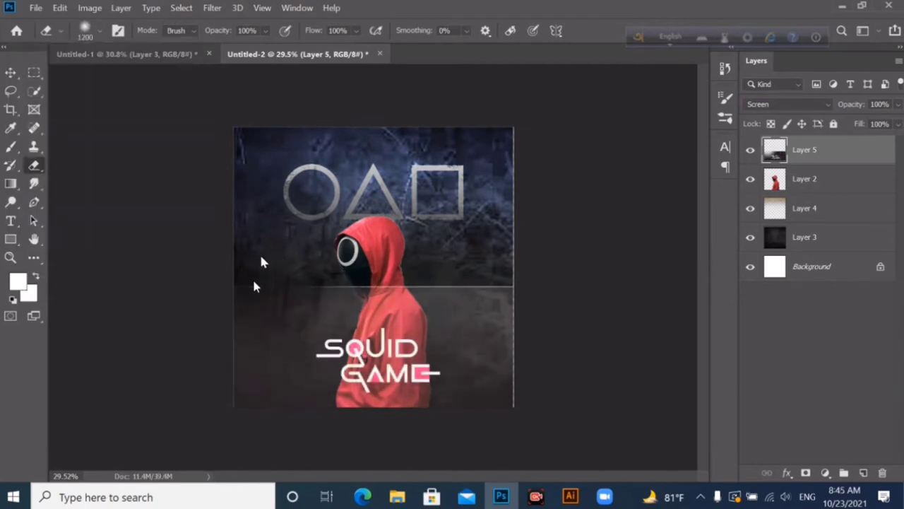
drag(364, 263, 456, 269)
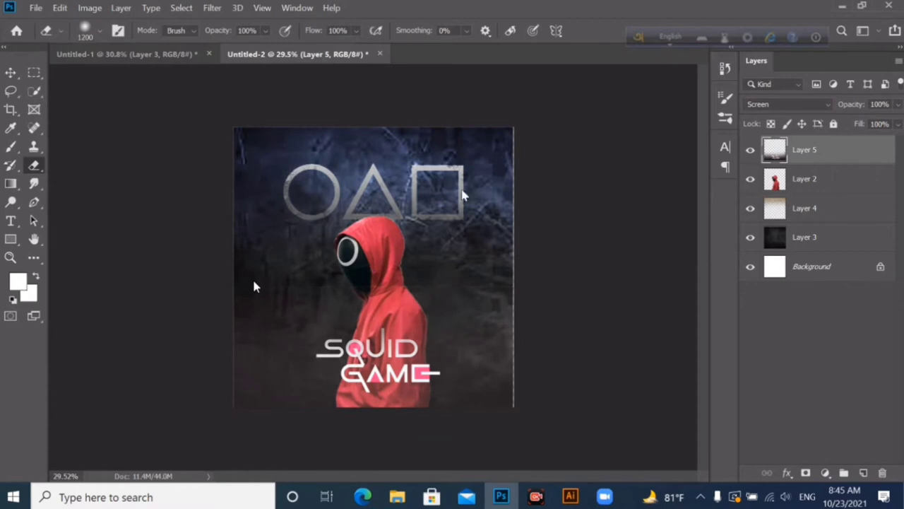
- Nudge the SQUID GAME logo slightly left and down, then start transforming texture Layer 3
click(10, 73)
drag(421, 373, 413, 383)
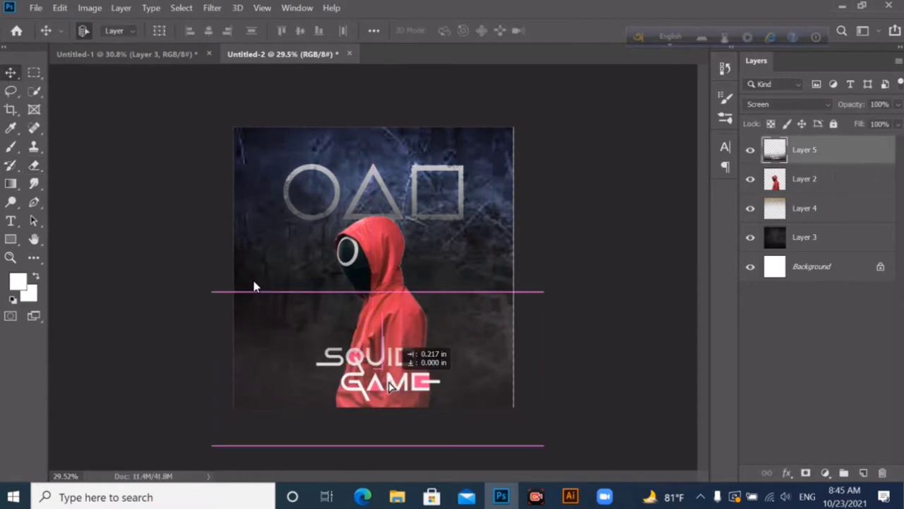
click(775, 240)
key(ctrl+t)
- Cancel the texture transform and search Google Images for 'blood drops'
key(Return)
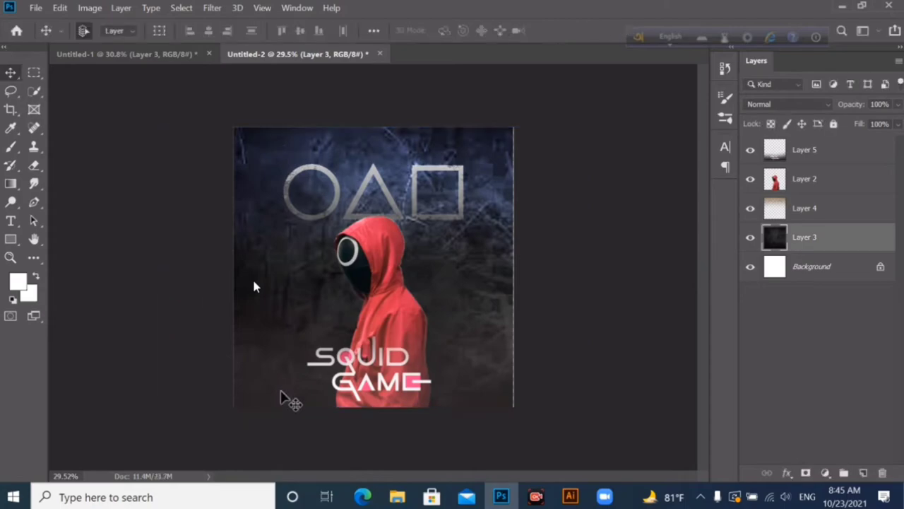
click(362, 497)
click(126, 71)
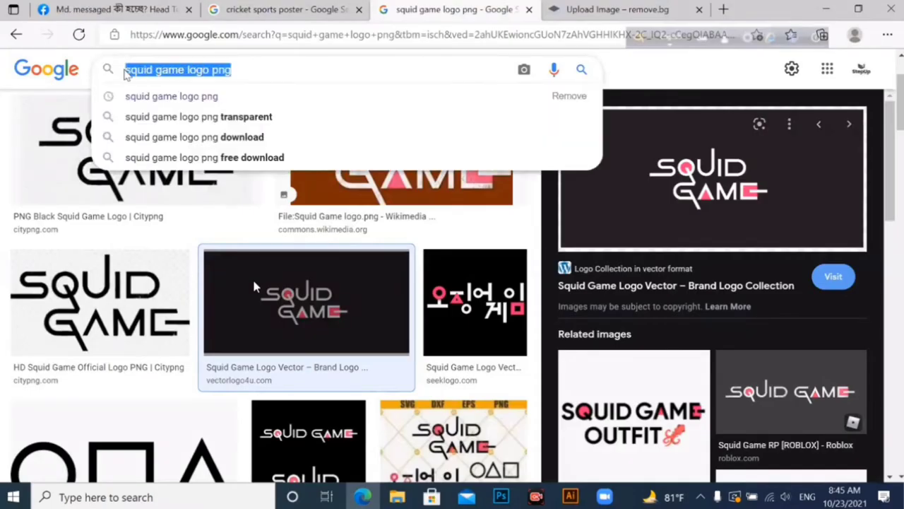
text(blood drops)
key(Return)
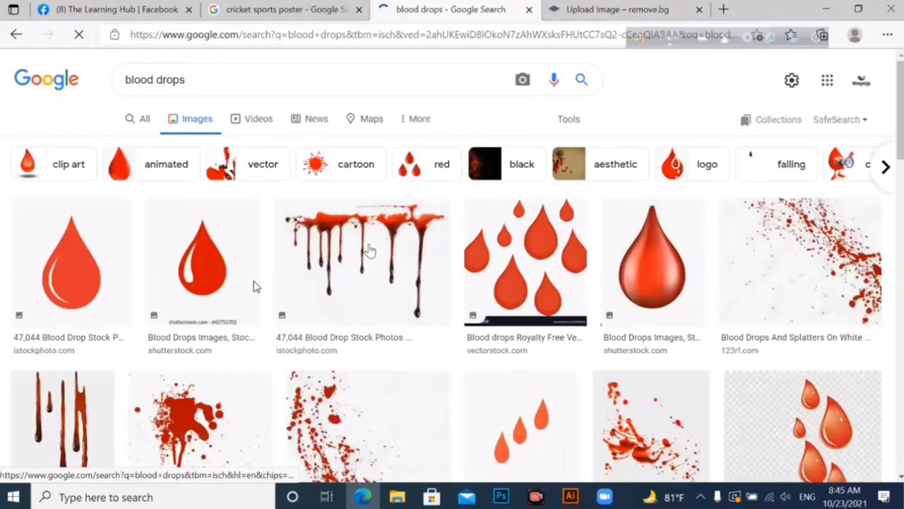
- Browse the 'blood drops' results, previewing a blood drops image
scroll(359, 285, down, 2)
scroll(511, 276, down, 4)
scroll(707, 236, down, 2)
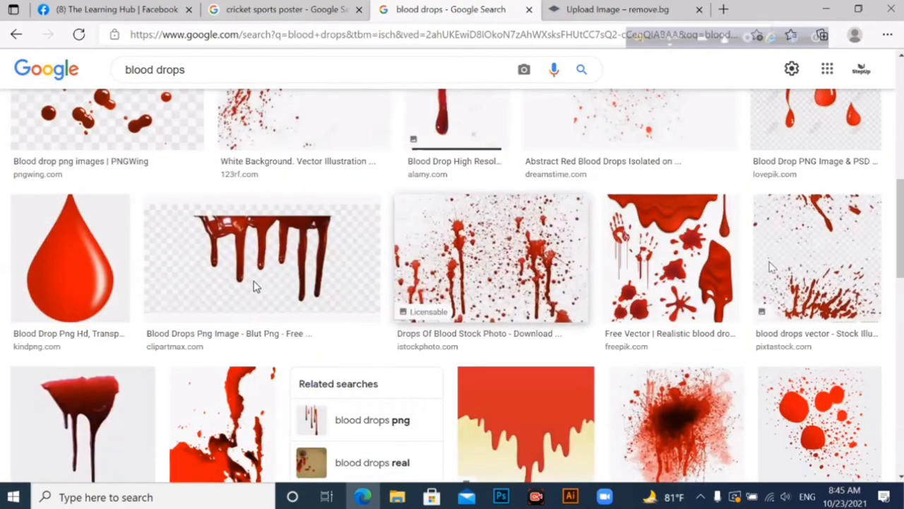
click(667, 423)
scroll(256, 285, down, 4)
scroll(256, 286, down, 4)
scroll(255, 286, down, 4)
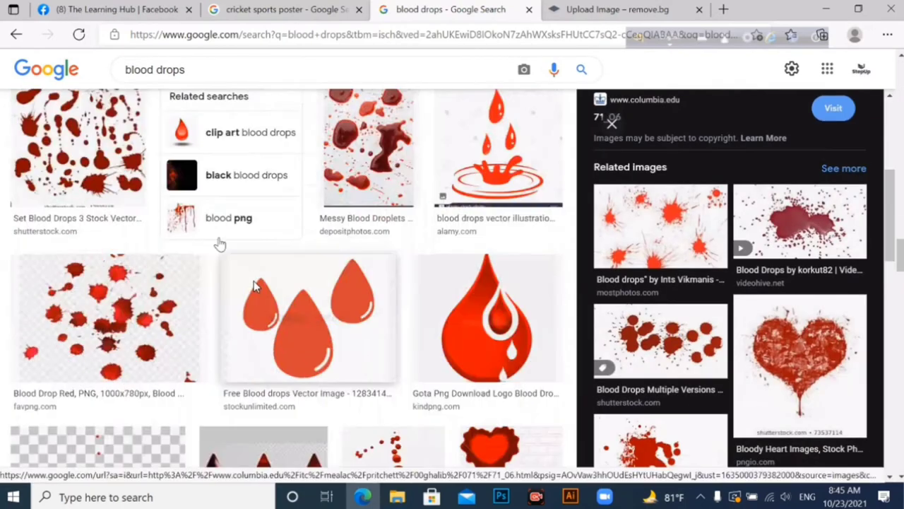
scroll(255, 285, down, 4)
scroll(648, 289, down, 4)
scroll(648, 290, down, 4)
scroll(707, 283, down, 3)
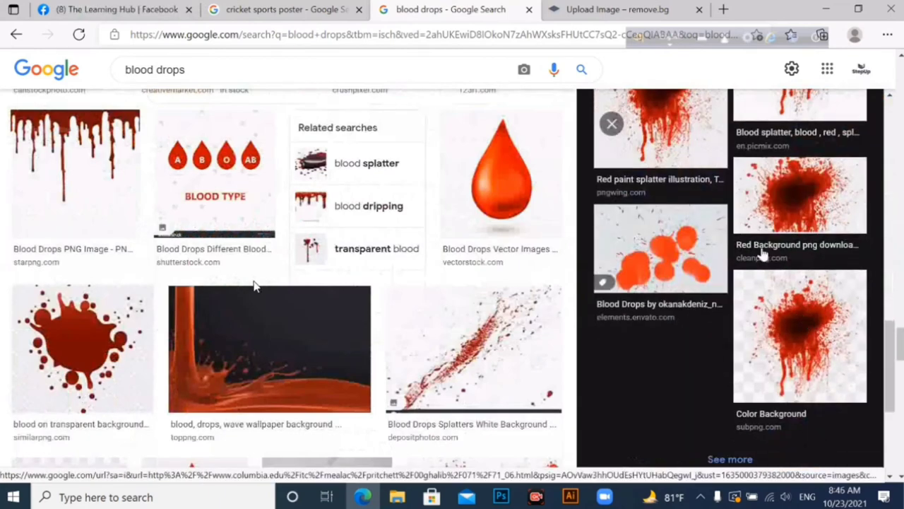
- Copy a transparent red blood splatter image and return to Photoshop
click(737, 375)
click(660, 402)
right_click(745, 212)
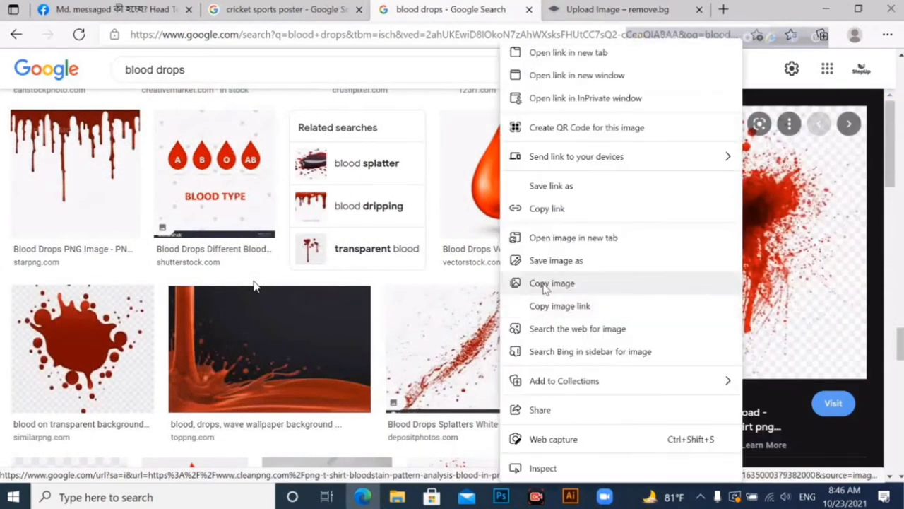
click(541, 340)
click(501, 497)
key(ctrl+v)
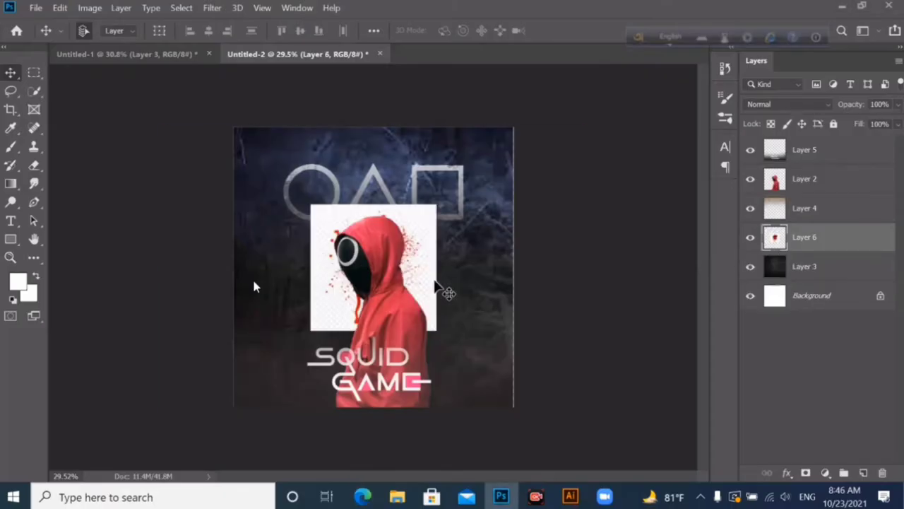
key(ctrl+t)
drag(440, 243, 515, 196)
mouse_move(509, 277)
mouse_down()
mouse_move(439, 306)
mouse_move(486, 303)
mouse_up()
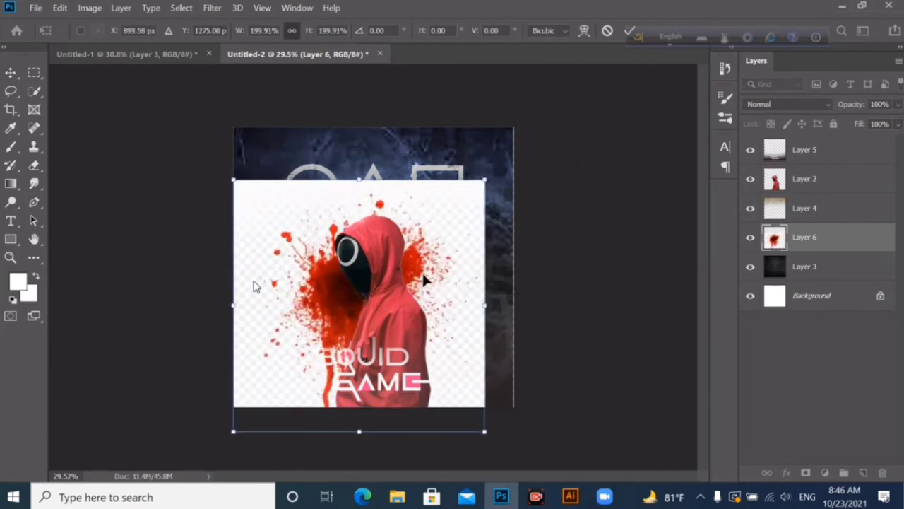
click(777, 104)
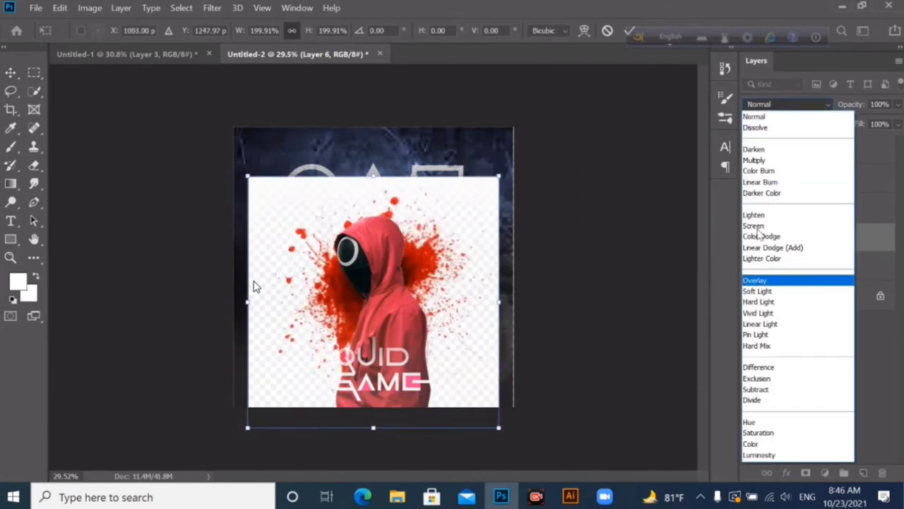
click(754, 226)
click(784, 104)
click(766, 283)
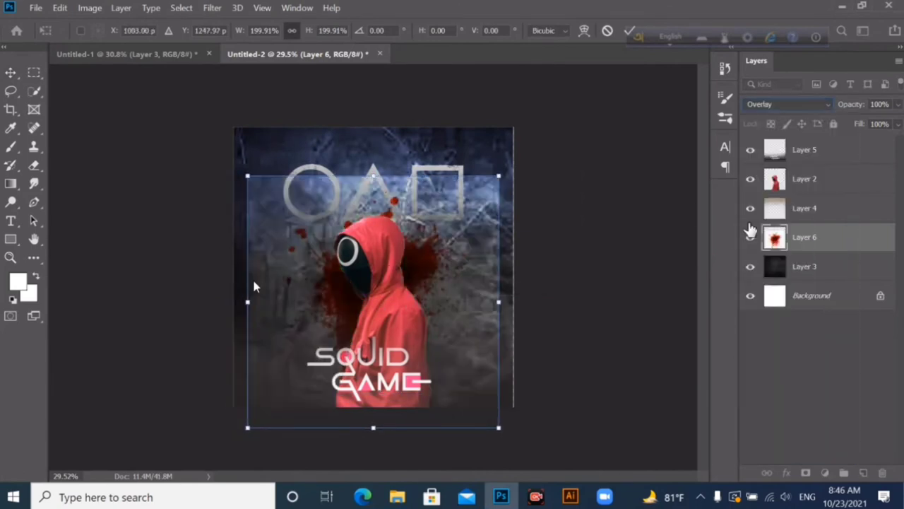
drag(499, 302, 514, 302)
drag(247, 302, 232, 303)
drag(297, 303, 454, 322)
key(Escape)
key(Delete)
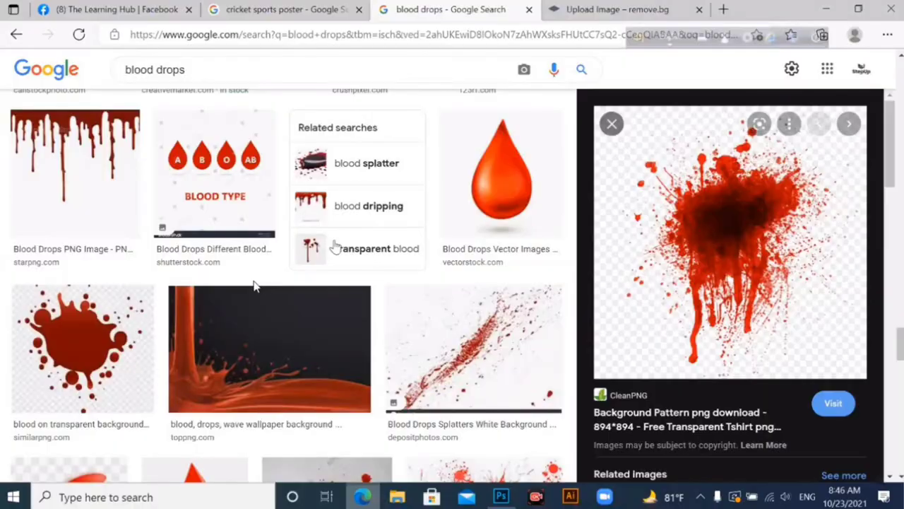
- Run the 'blood drops png' suggested search and scroll through the results
scroll(315, 258, up, 1)
scroll(461, 279, up, 2)
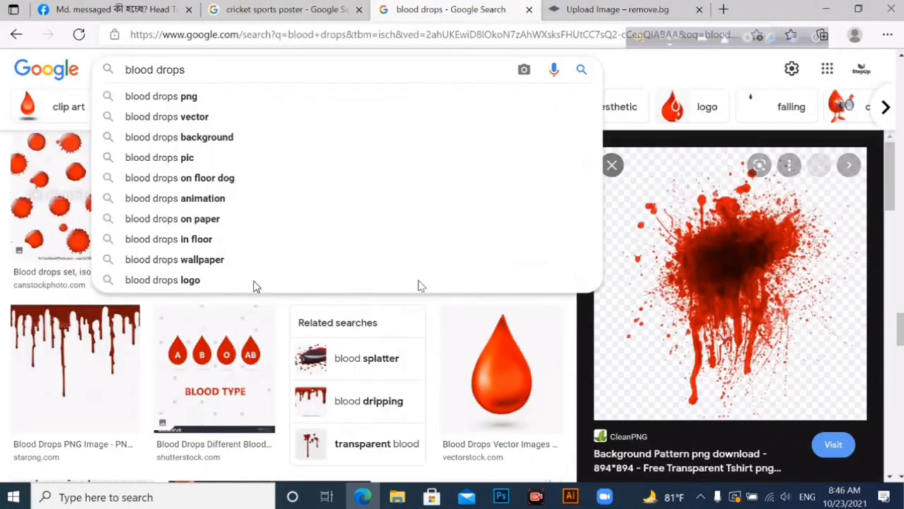
key(Down)
key(Return)
scroll(403, 316, down, 1)
scroll(293, 333, down, 3)
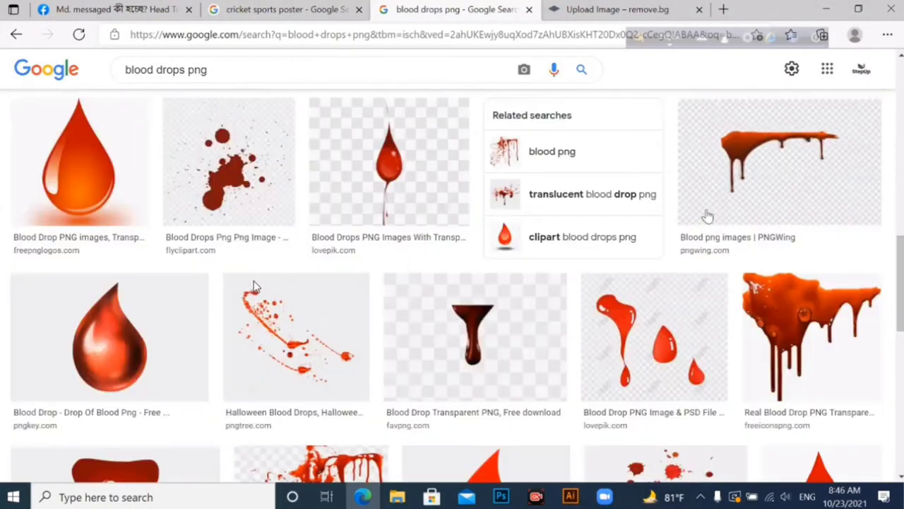
scroll(523, 297, down, 5)
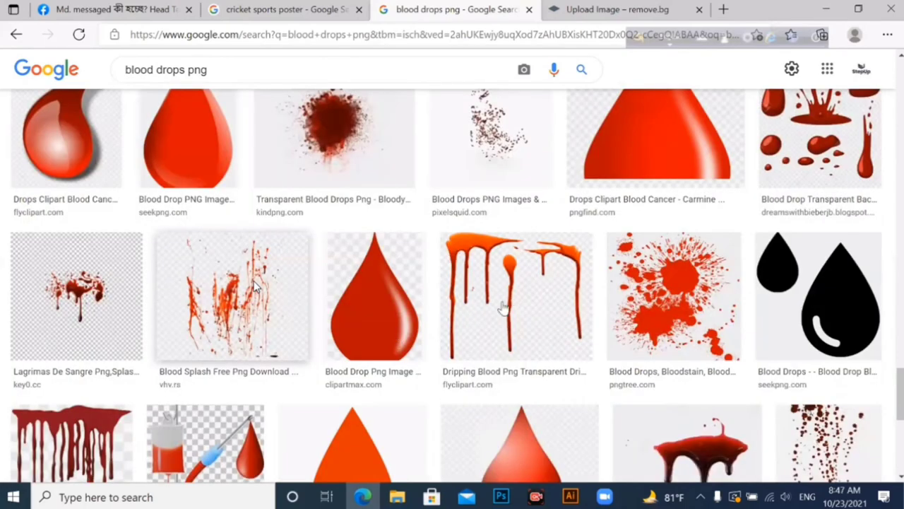
scroll(631, 308, down, 2)
scroll(256, 286, down, 6)
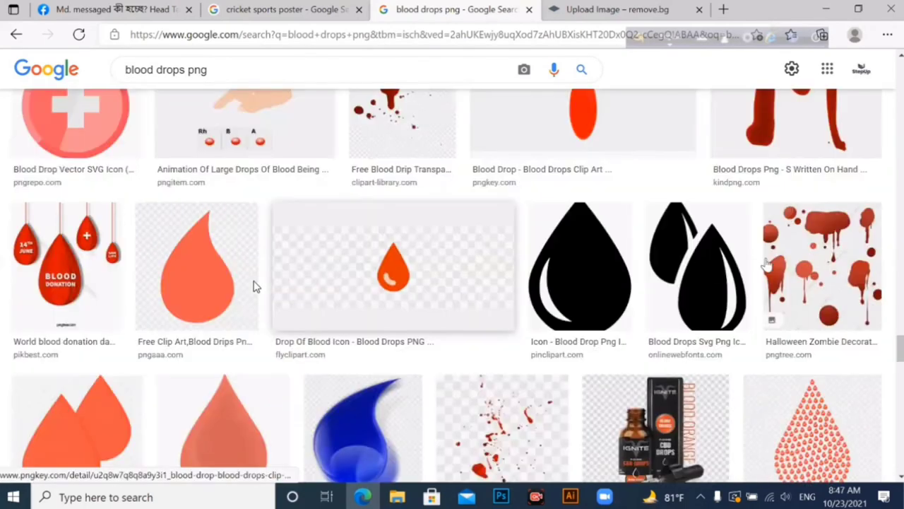
scroll(255, 286, down, 5)
scroll(256, 286, down, 5)
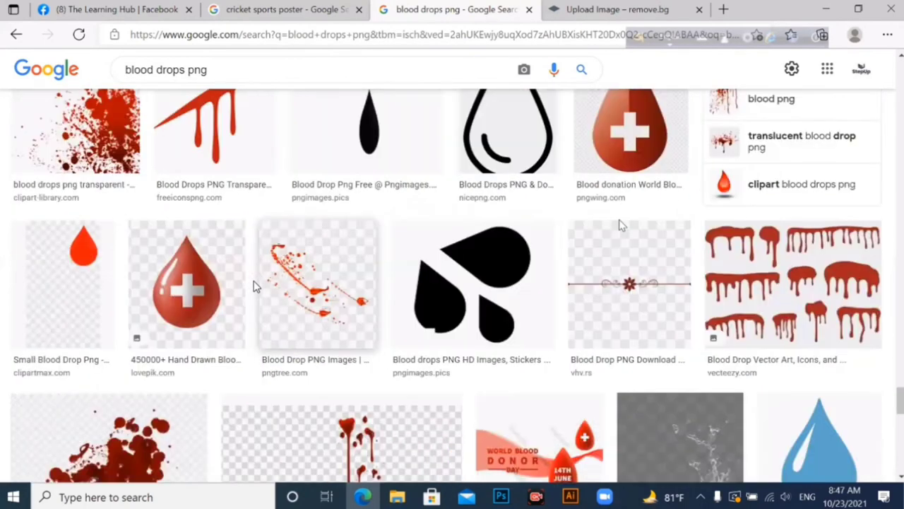
- Open Blood-Free-PNG-Image.png from clipart-library.com at full size
click(623, 280)
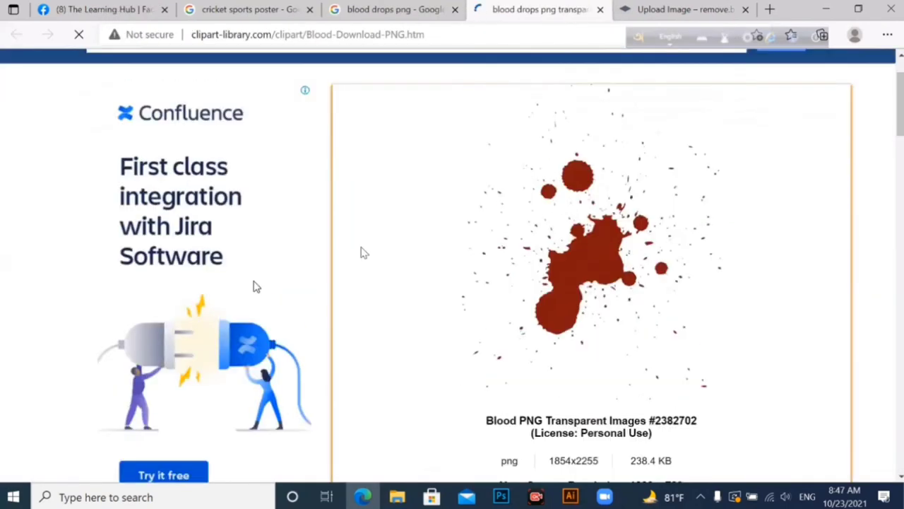
scroll(374, 233, down, 3)
scroll(256, 286, down, 5)
scroll(256, 287, down, 3)
scroll(255, 286, down, 2)
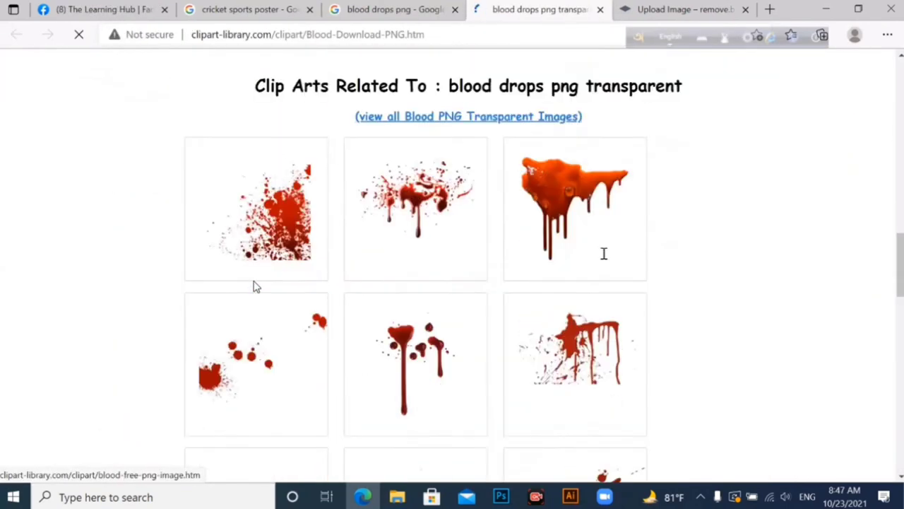
click(256, 287)
scroll(255, 286, down, 3)
scroll(255, 286, down, 3)
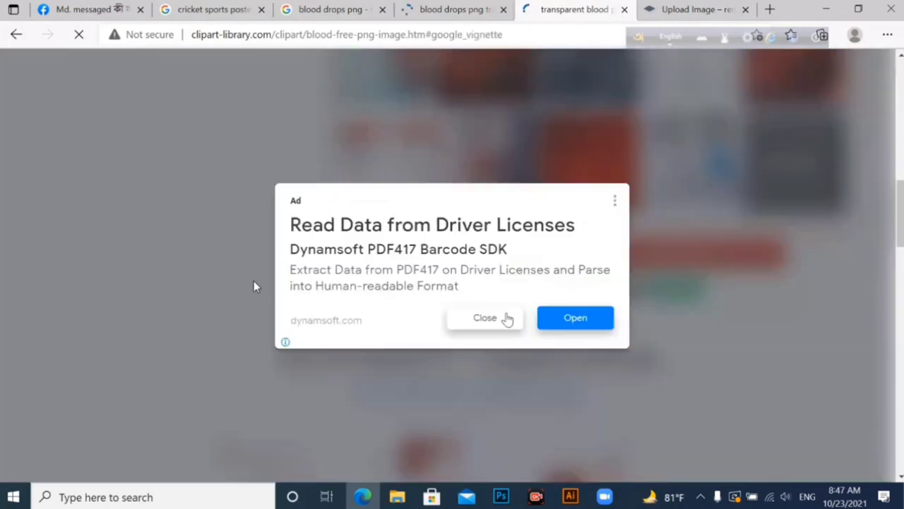
click(506, 318)
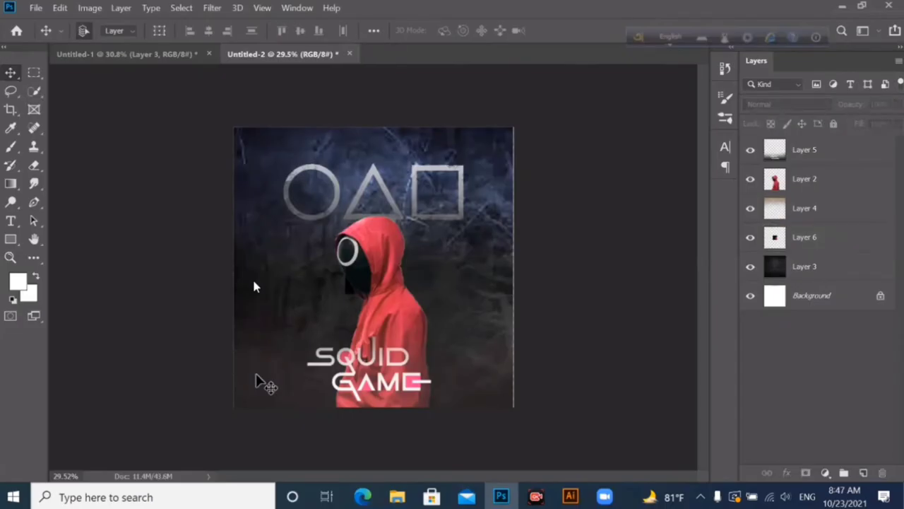
- Bring the blood splatter into the poster below the hooded figure and blend it in Screen mode
drag(445, 400, 304, 361)
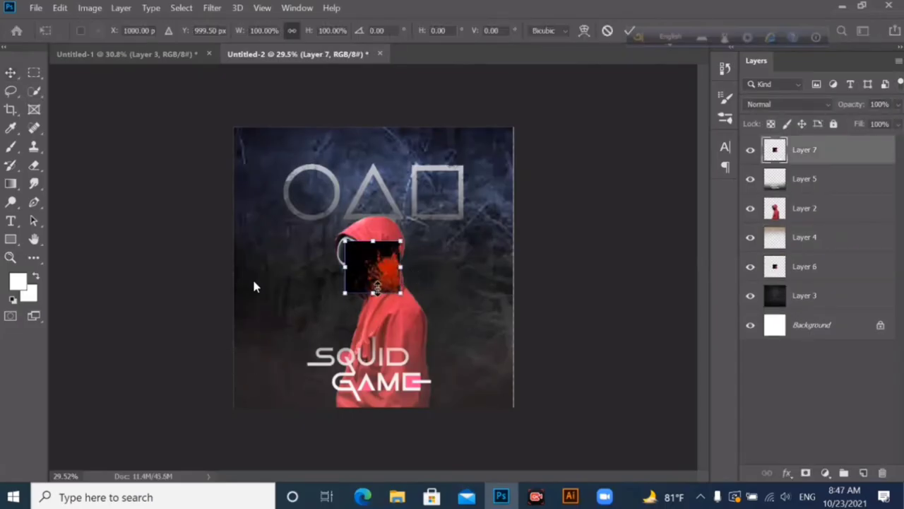
drag(377, 286, 467, 369)
drag(809, 152, 811, 261)
click(788, 104)
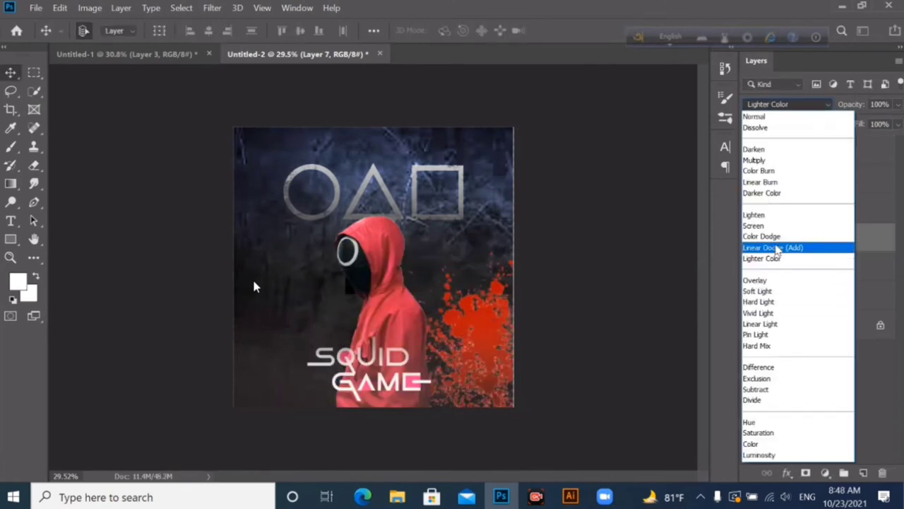
click(777, 226)
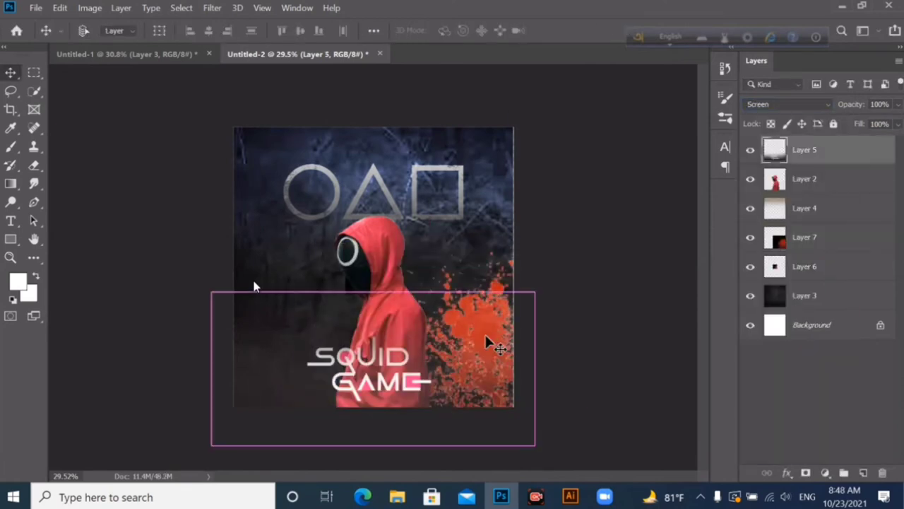
- Enlarge the splatter Layer 7 to about 121% and reselect it
key(ctrl+t)
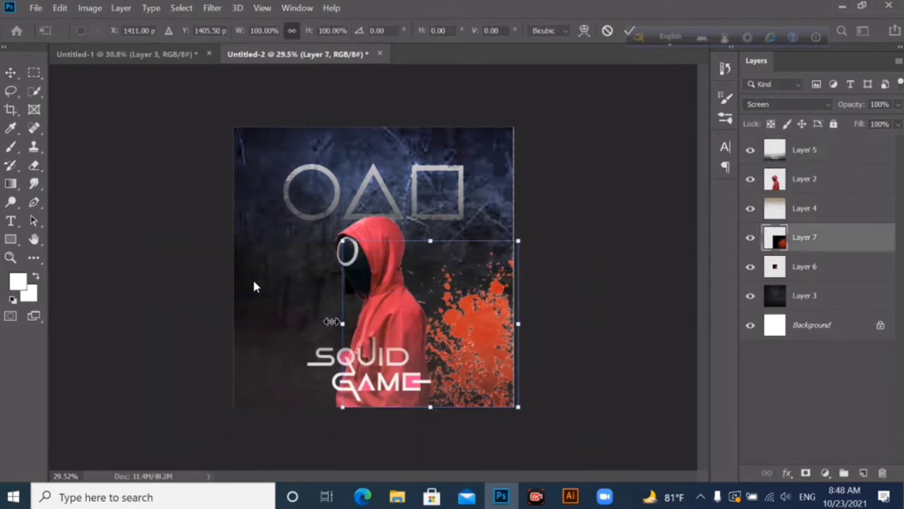
drag(398, 329, 481, 336)
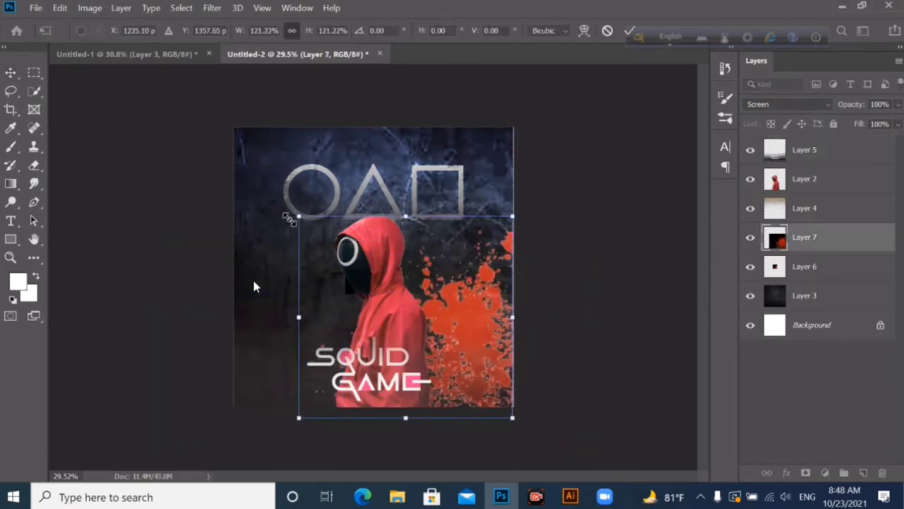
key(Return)
key(alt+bracketright)
key(alt+bracketleft)
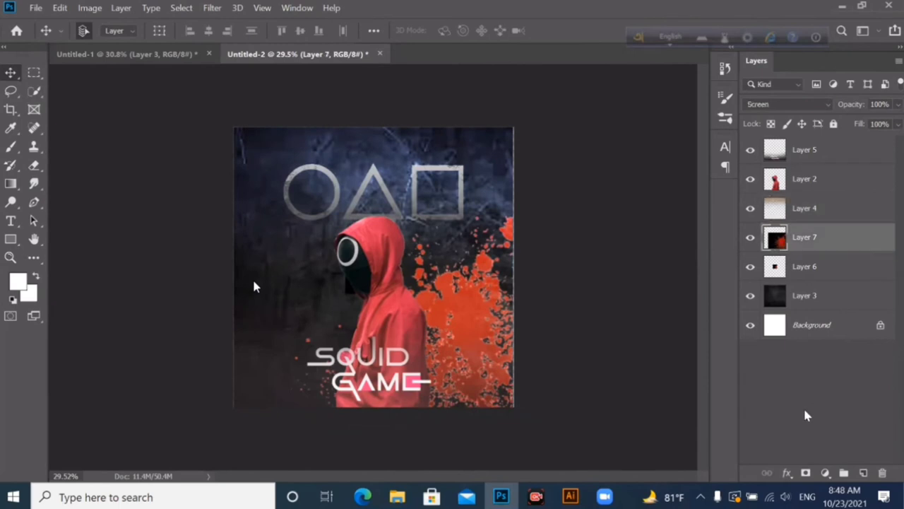
click(787, 472)
click(825, 472)
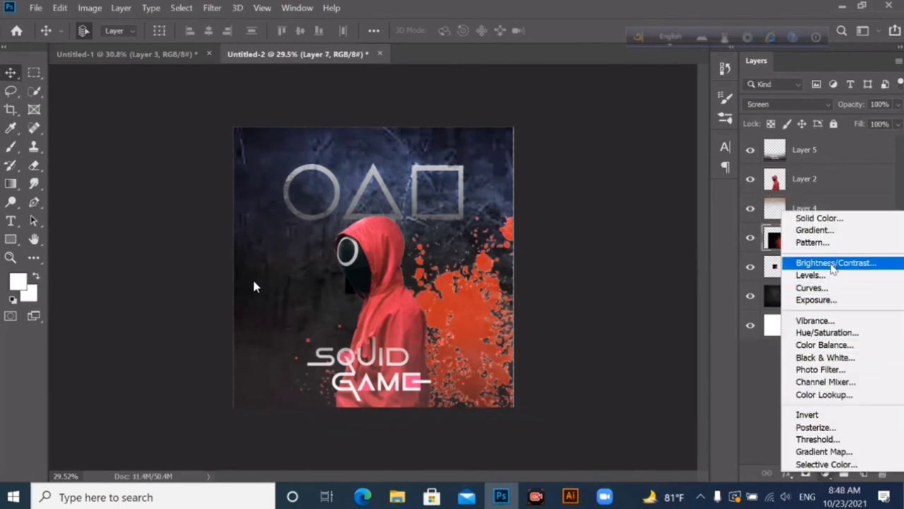
- Add a Hue/Saturation adjustment with the Red Boost preset and Hue -15
click(833, 333)
click(660, 219)
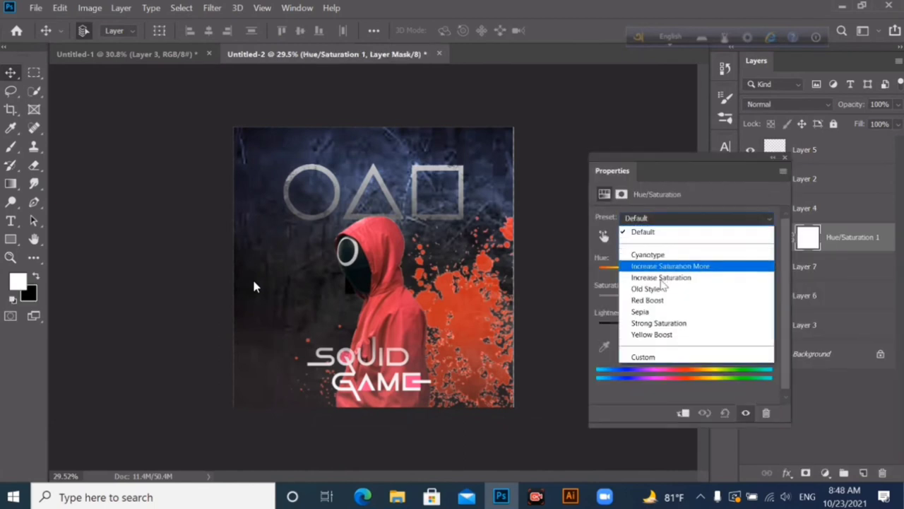
click(648, 299)
mouse_move(684, 273)
mouse_down()
mouse_move(698, 274)
mouse_move(664, 276)
mouse_up()
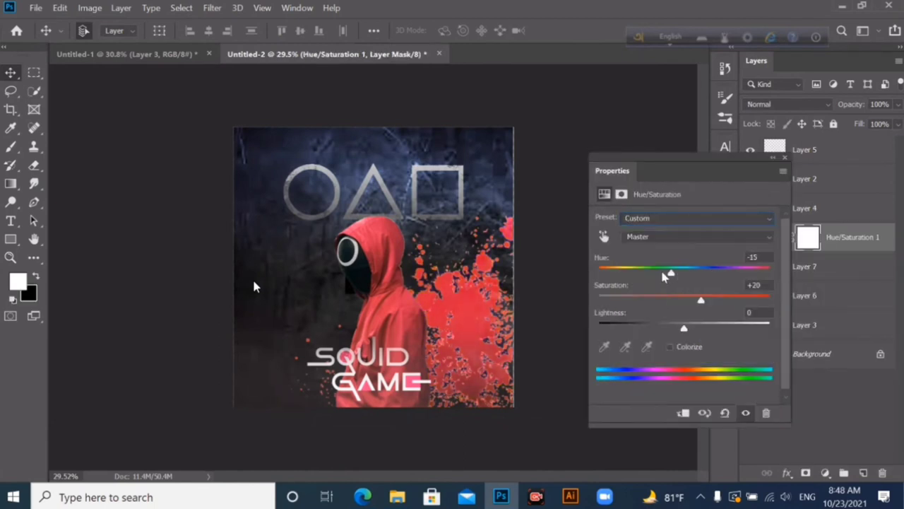
click(785, 158)
- Duplicate Layer 7, flip the copy horizontally and place it on the guard's left side
click(779, 280)
key(ctrl+j)
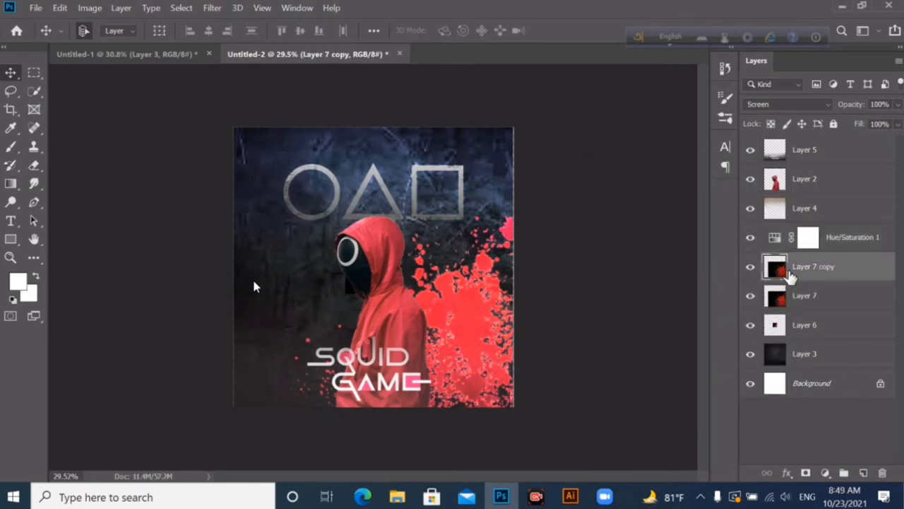
key(ctrl+t)
right_click(498, 264)
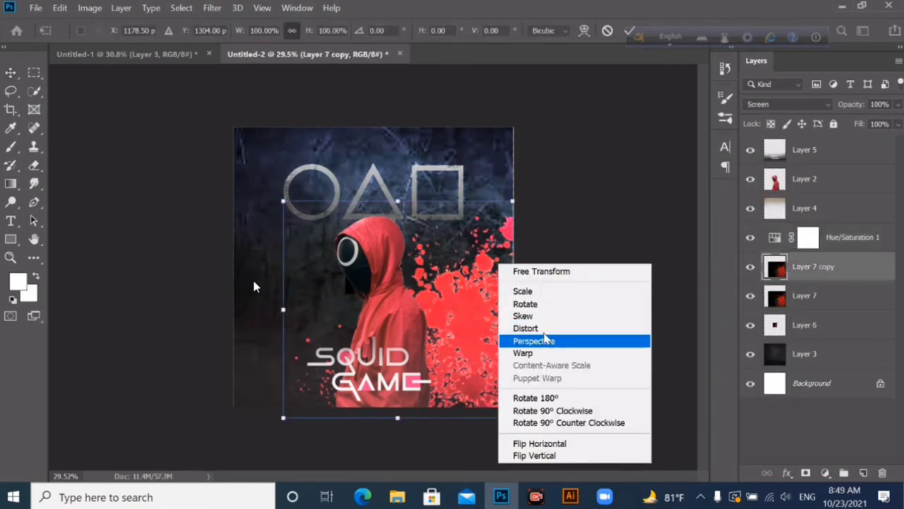
click(555, 443)
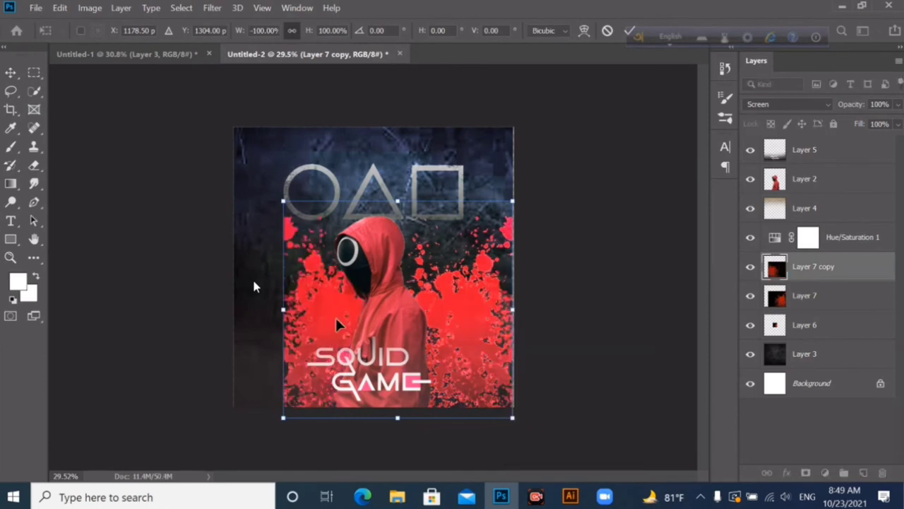
drag(335, 316, 257, 322)
key(Return)
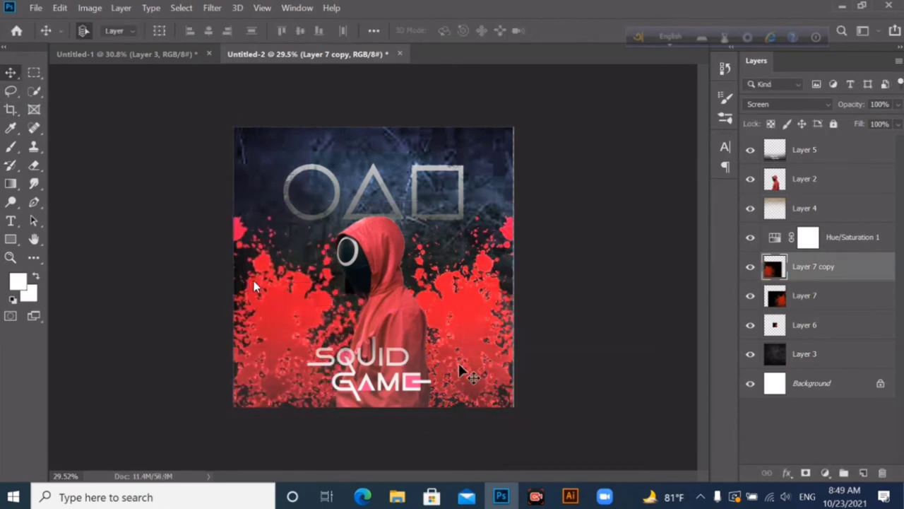
scroll(420, 282, down, 2)
scroll(420, 282, up, 1)
scroll(402, 311, up, 2)
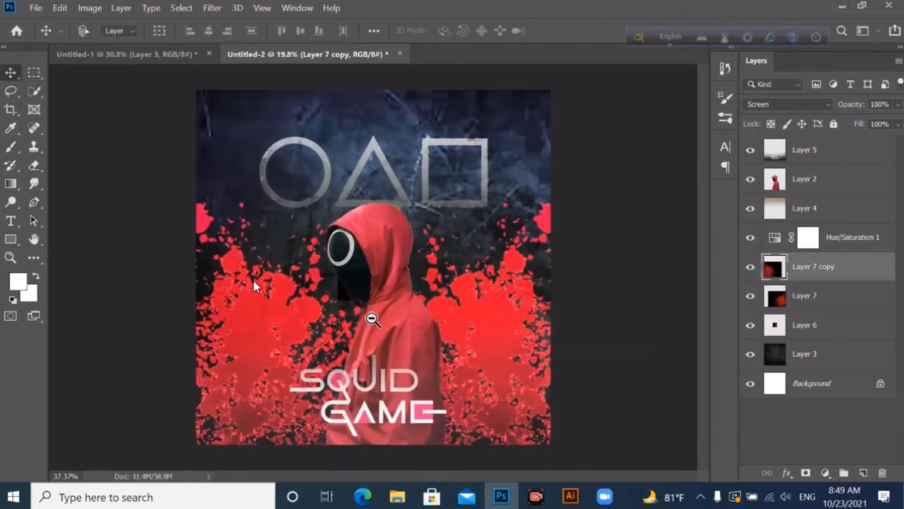
ctrl+click(416, 168)
- Nudge the circle, triangle and square symbols up slightly and select Layer 5
drag(417, 168, 418, 158)
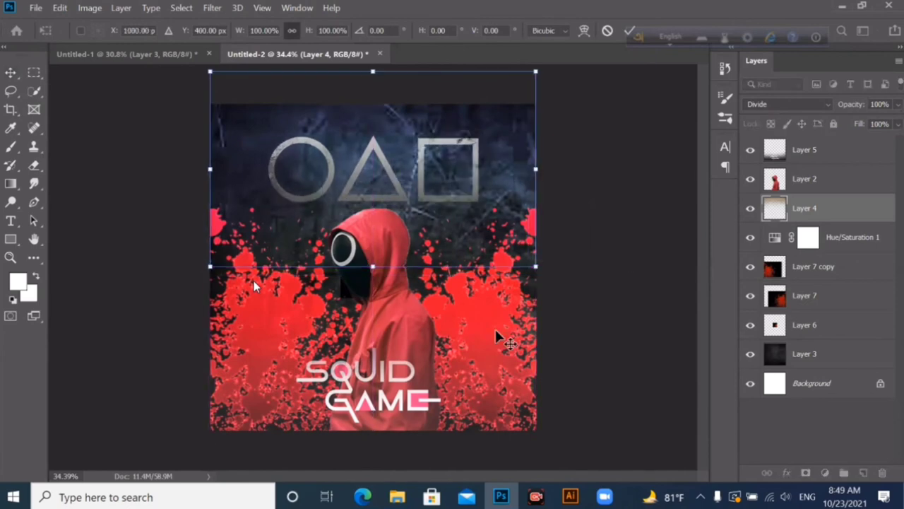
key(Return)
click(776, 154)
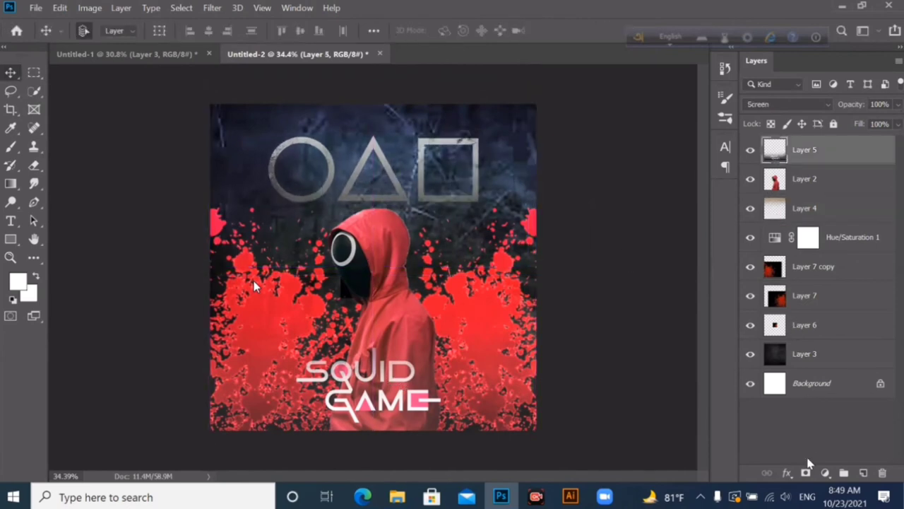
- Add a Brightness/Contrast adjustment with Brightness 29 and Contrast about 13
click(825, 472)
click(819, 262)
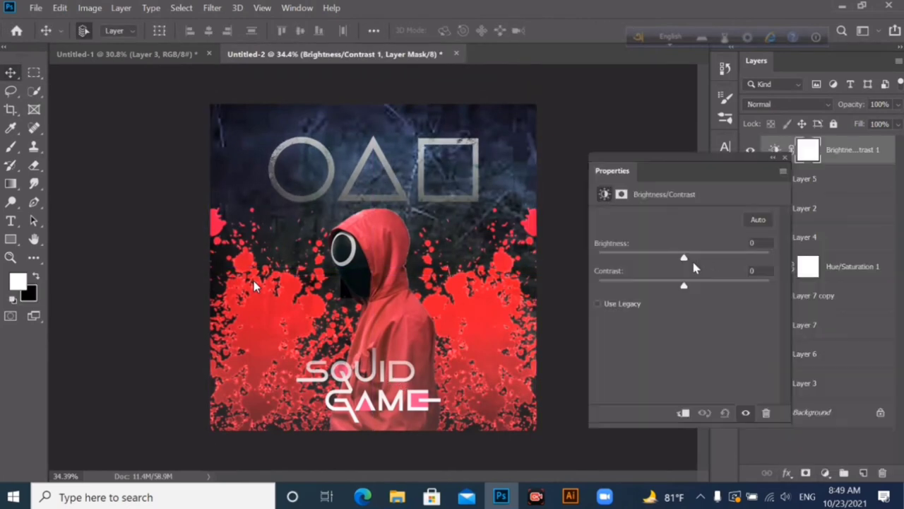
mouse_move(684, 257)
mouse_down()
mouse_move(700, 257)
mouse_move(699, 285)
mouse_up()
click(519, 397)
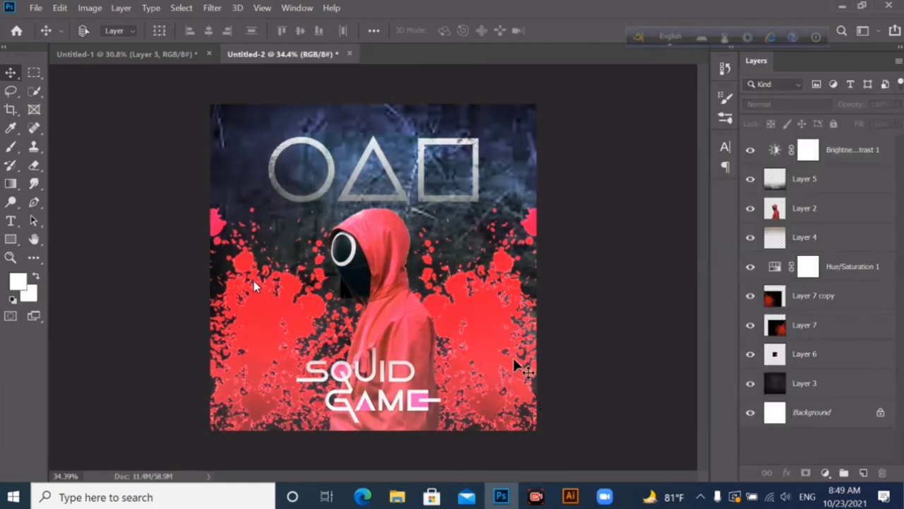
scroll(367, 214, up, 2)
scroll(390, 297, down, 2)
scroll(353, 381, down, 2)
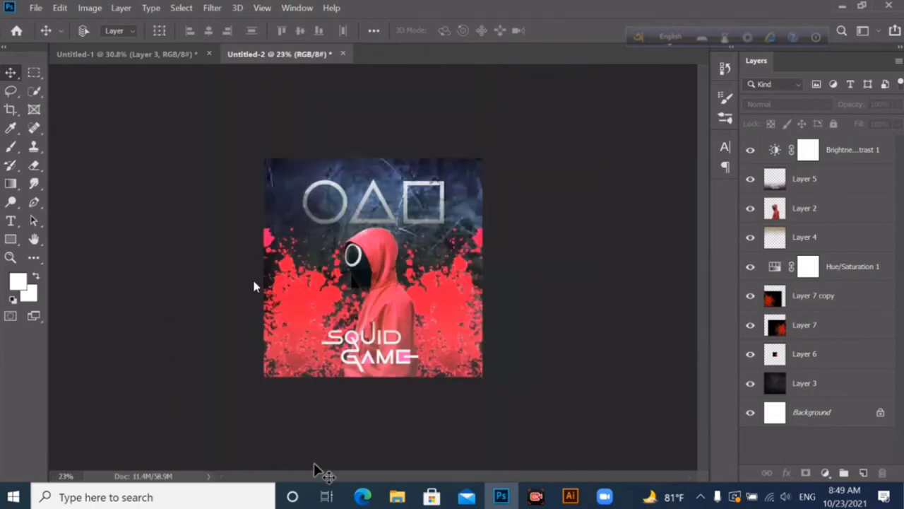
scroll(314, 462, up, 2)
scroll(586, 301, down, 1)
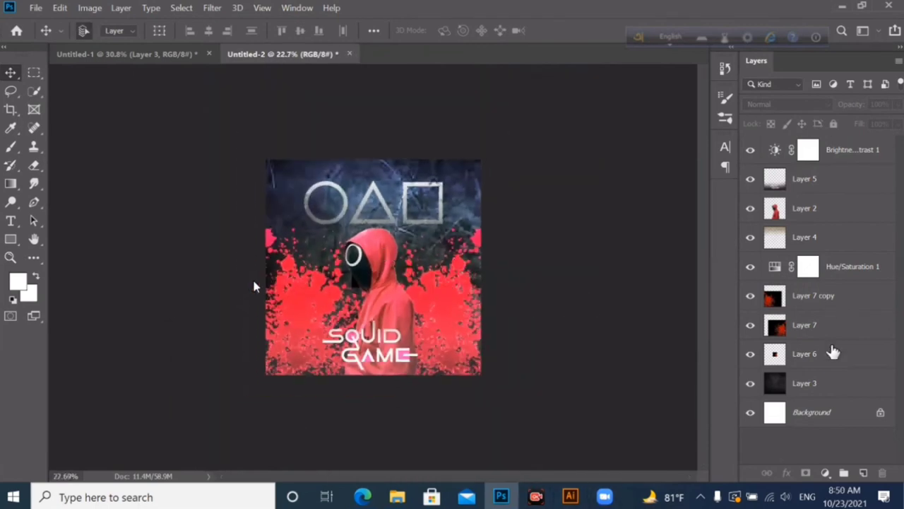
click(792, 233)
- Add a new layer and paint a soft white 46% glow behind the guard's head
key(ctrl+shift+alt+n)
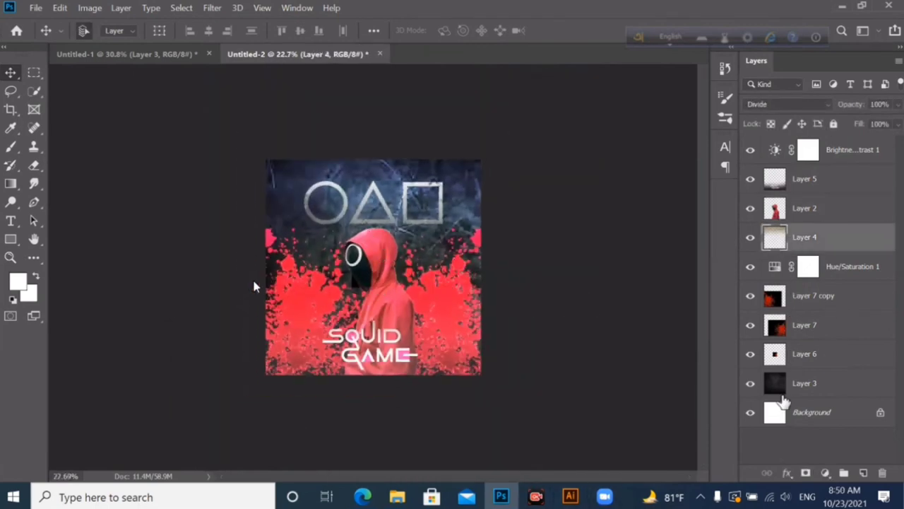
click(10, 146)
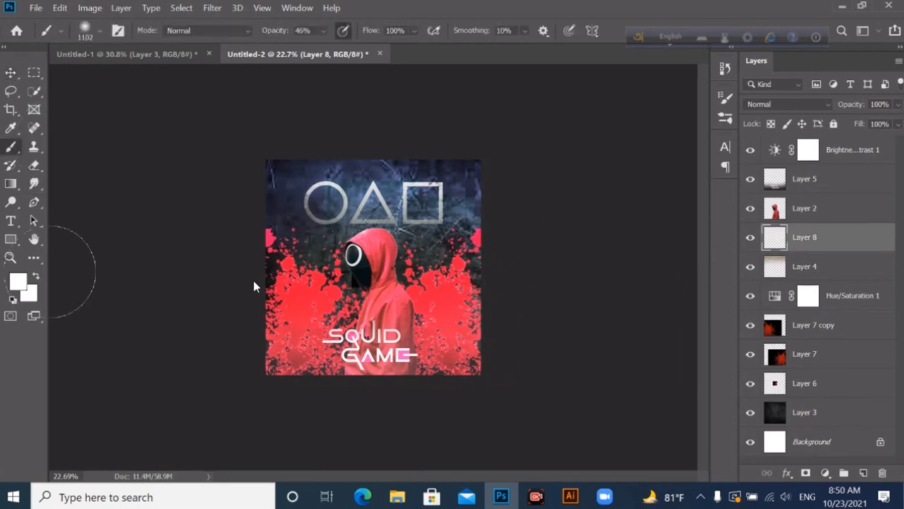
click(370, 256)
key(ctrl+z)
key(ctrl+z)
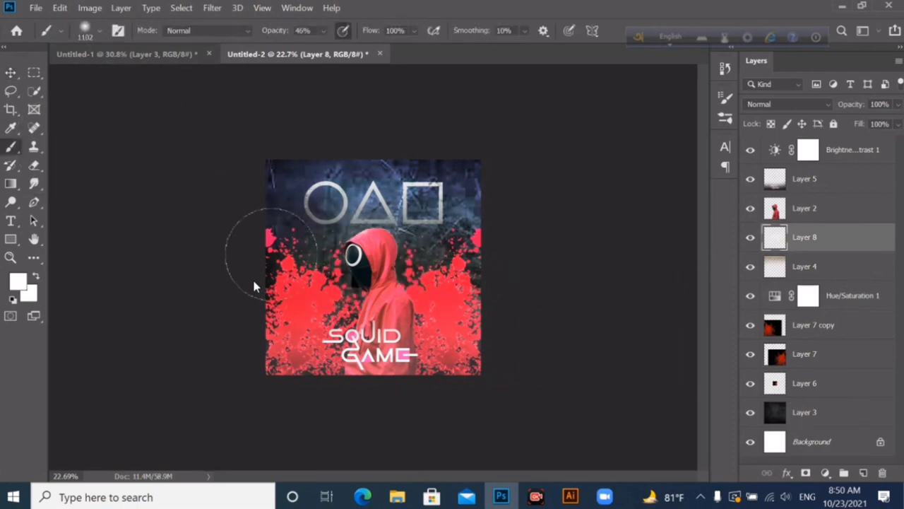
key(ctrl+shift+z)
- Compare the poster with and without the white glow, then deselect the glow layer
key(ctrl+z)
key(ctrl+shift+z)
key(v)
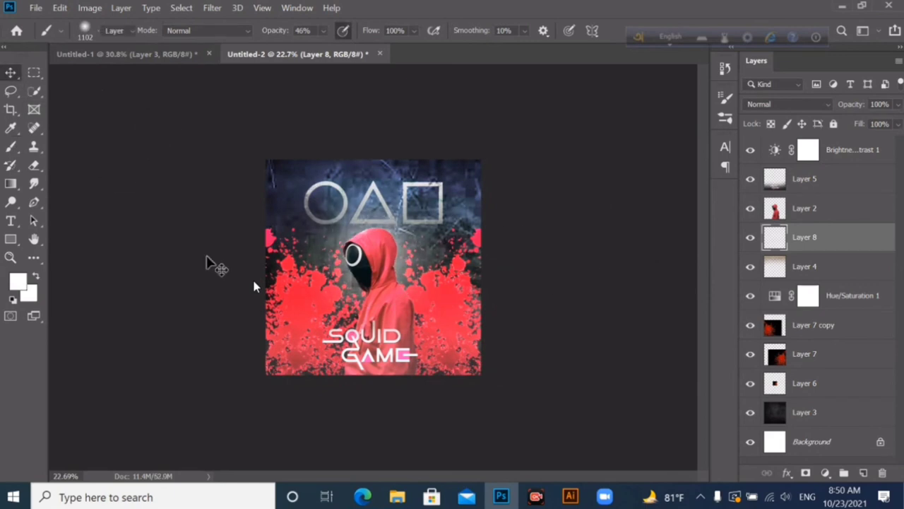
click(212, 263)
scroll(249, 359, up, 3)
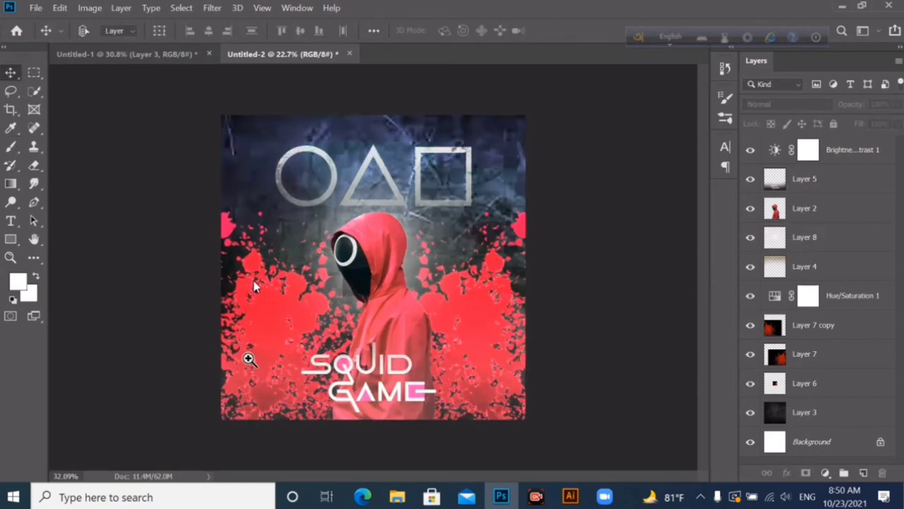
scroll(309, 295, up, 1)
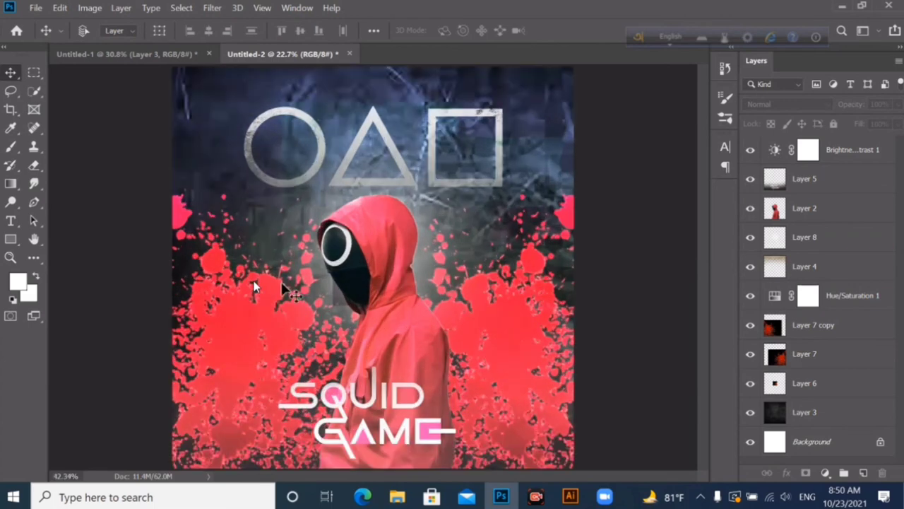
scroll(309, 295, down, 2)
scroll(459, 353, down, 1)
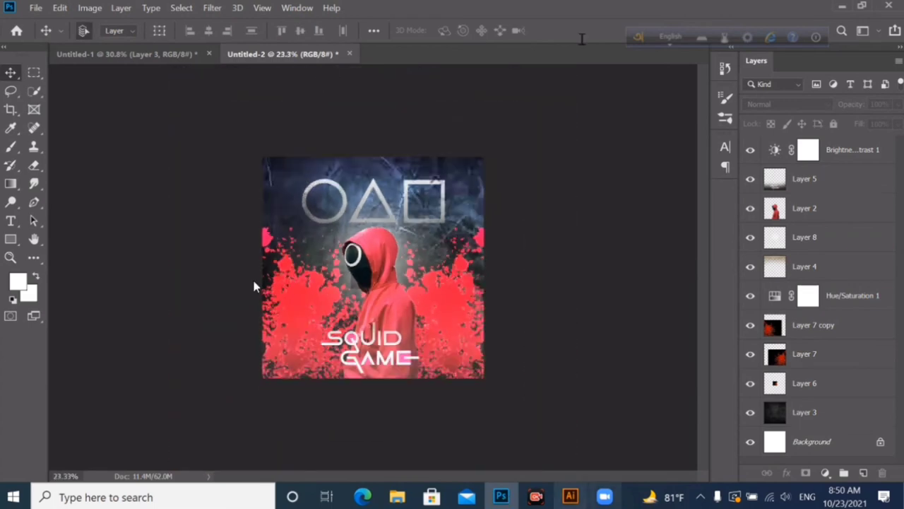